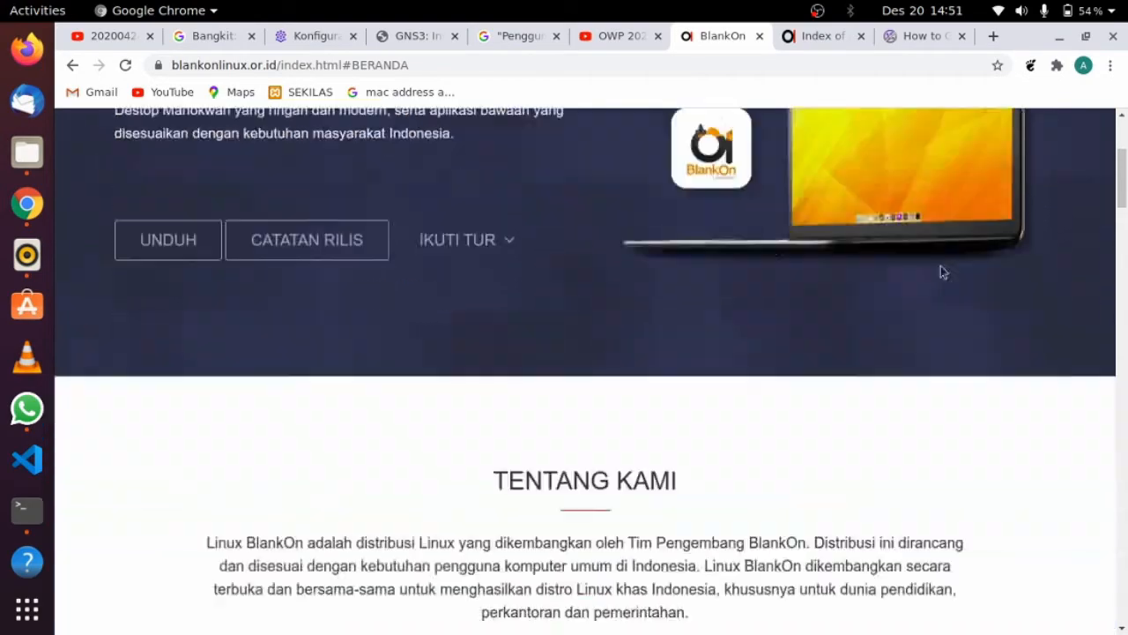
# Scroll the BlankOn homepage and jump to its UNDUH download section
pyautogui.scroll(6, 700, 315)
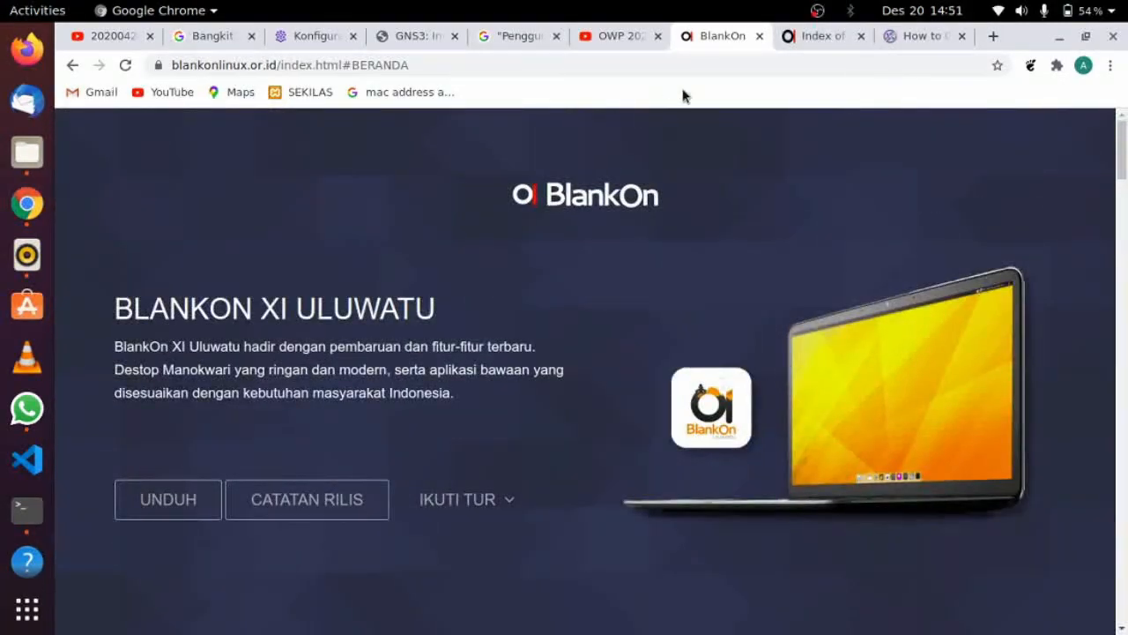
pyautogui.scroll(-6, 781, 253)
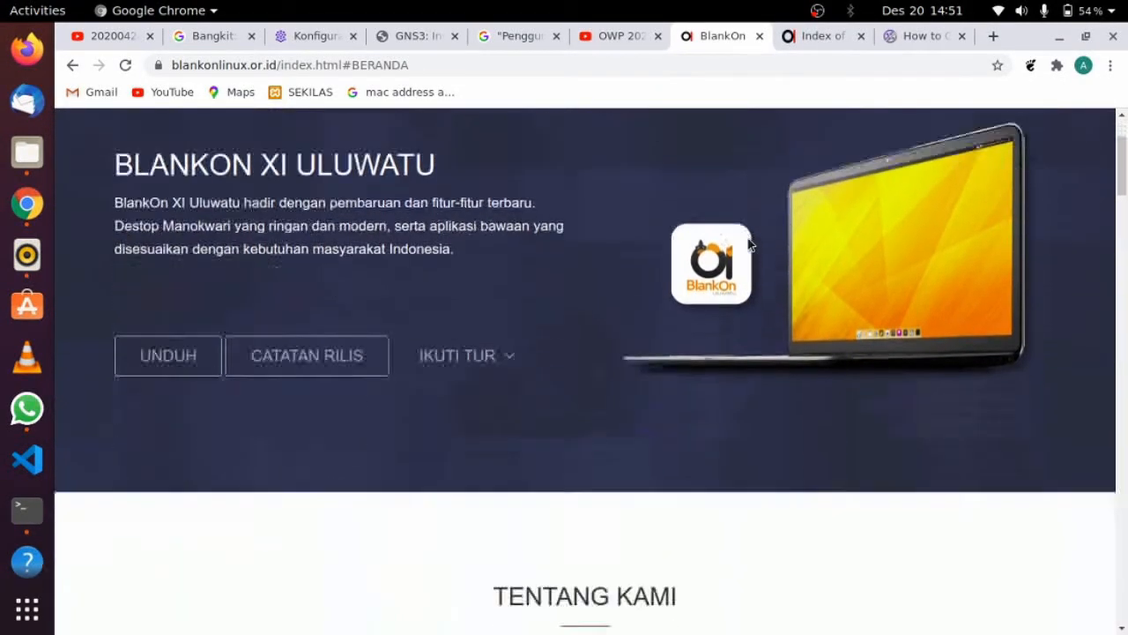
pyautogui.scroll(2, 729, 252)
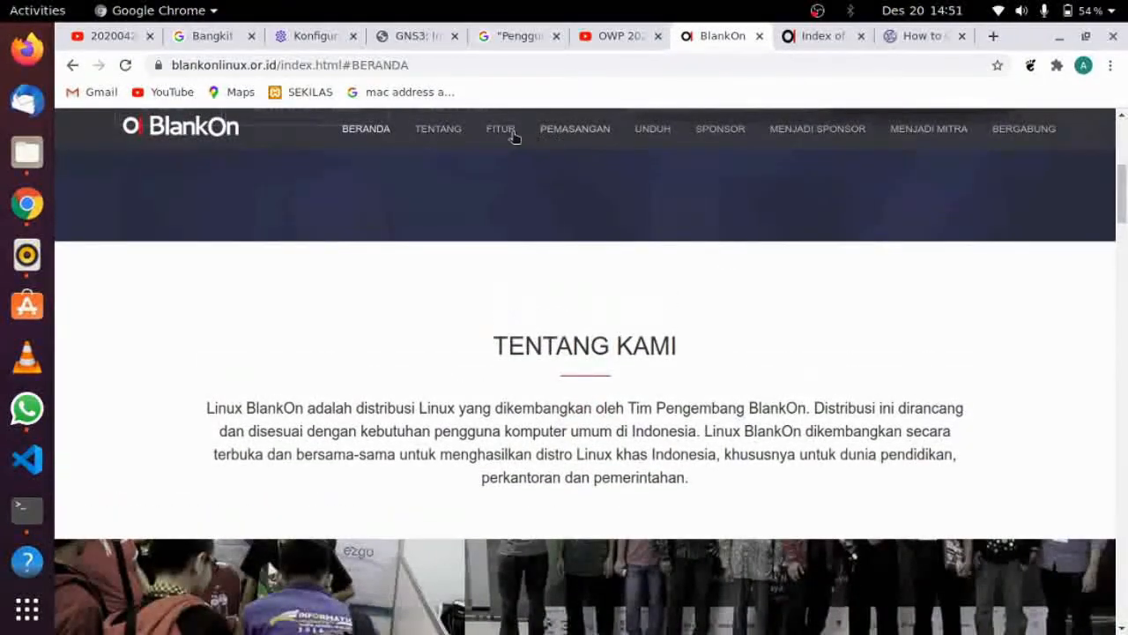
pyautogui.click(651, 134)
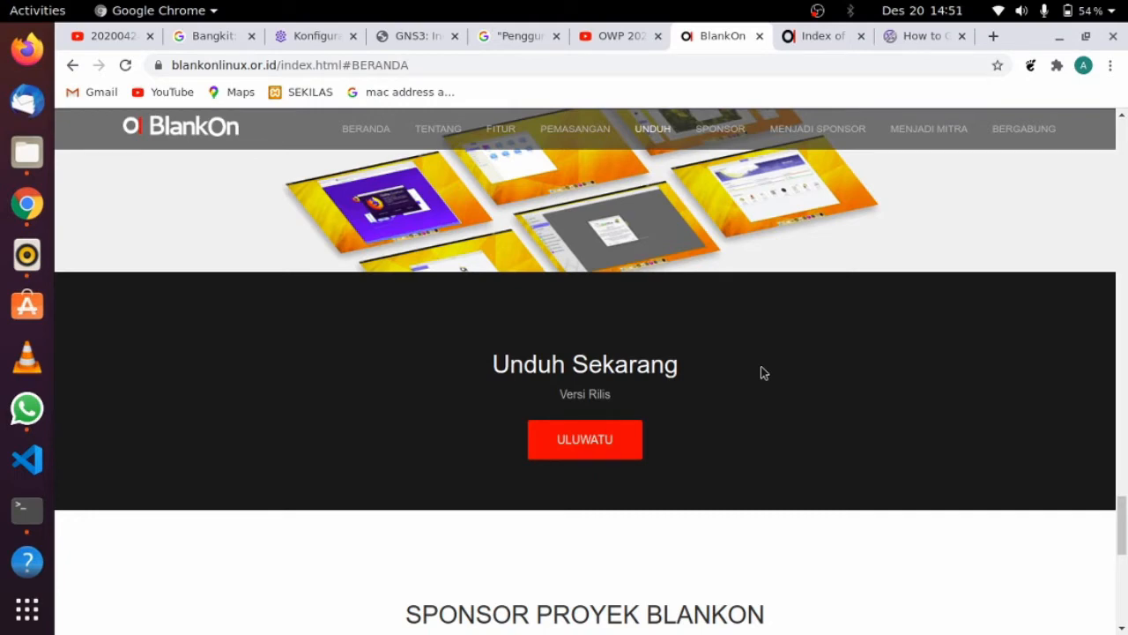
# Scroll back to the installer screenshot carousel showing the 'Memilih Zona Waktu' slide
pyautogui.scroll(5, 763, 372)
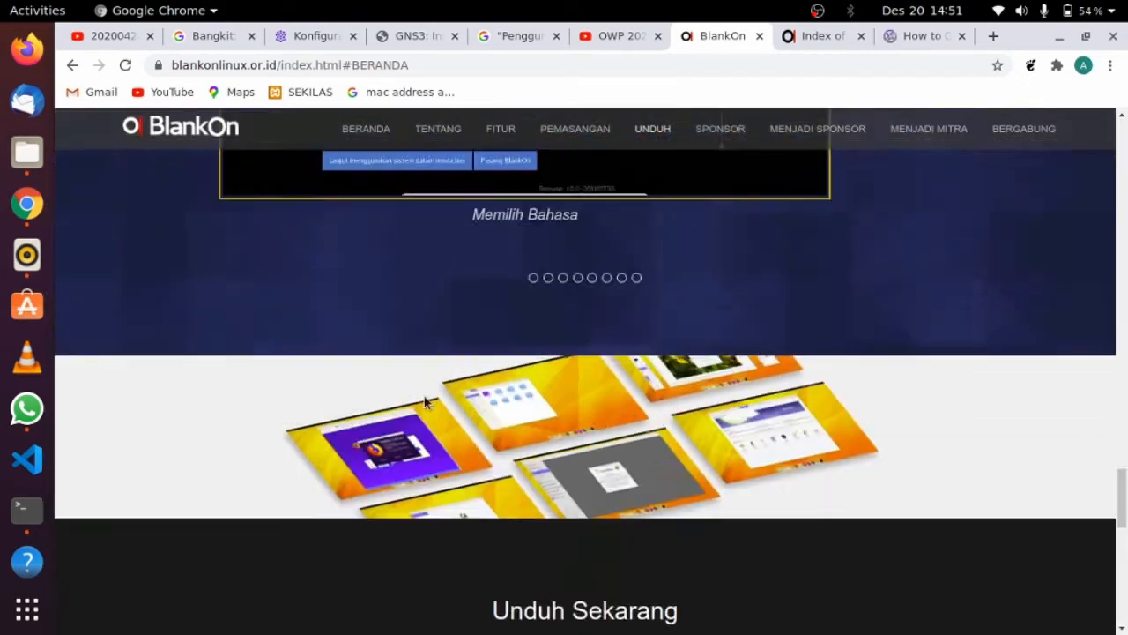
pyautogui.scroll(3, 424, 400)
pyautogui.scroll(-4, 424, 401)
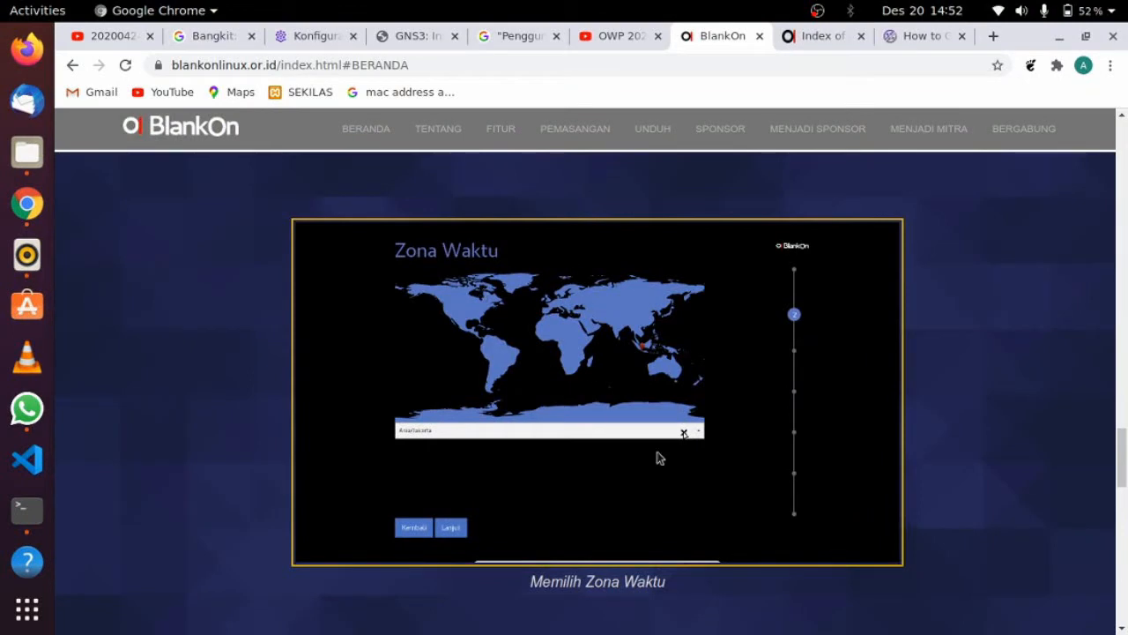
pyautogui.scroll(-1, 407, 423)
pyautogui.scroll(-2, 408, 424)
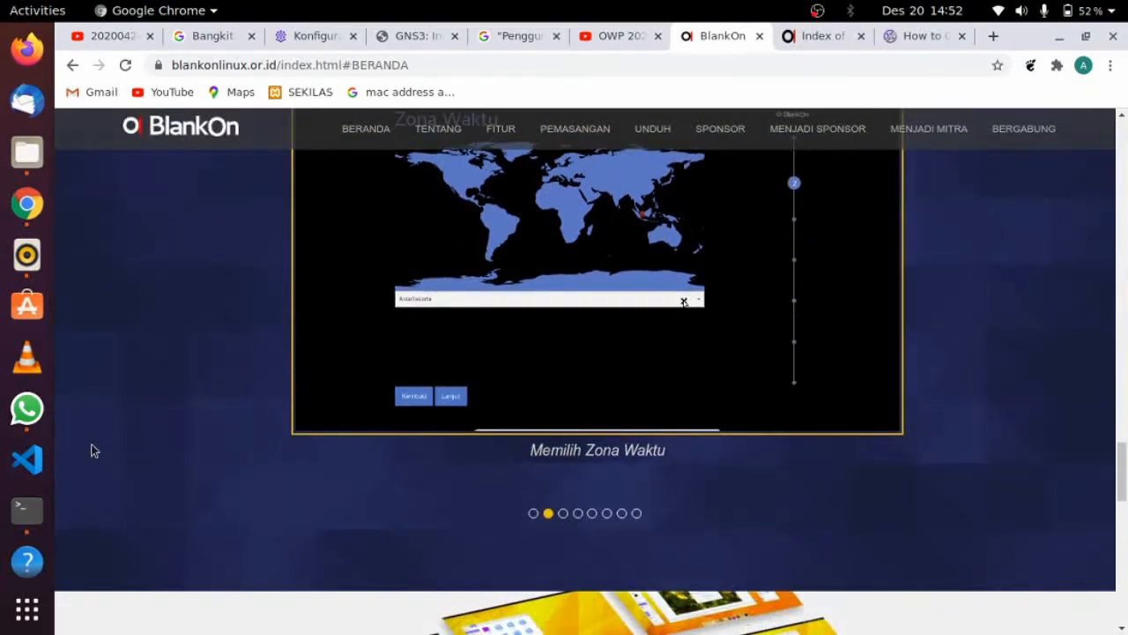
pyautogui.scroll(-4, 24, 375)
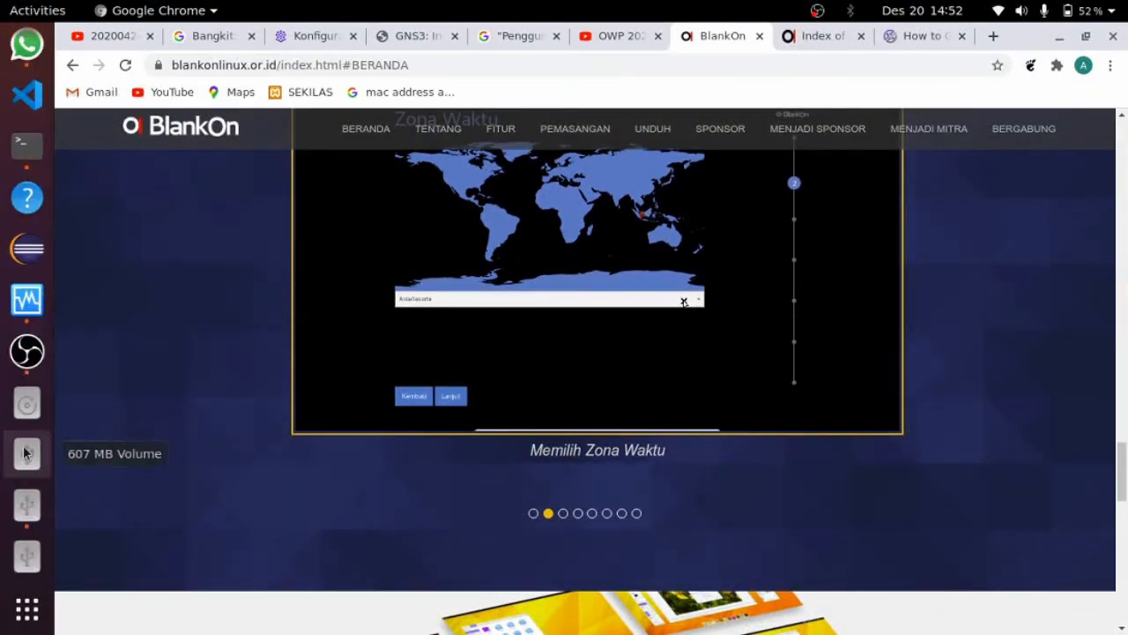
# Launch VirtualBox and start a new machine named BlankOn with type Linux
pyautogui.click(27, 299)
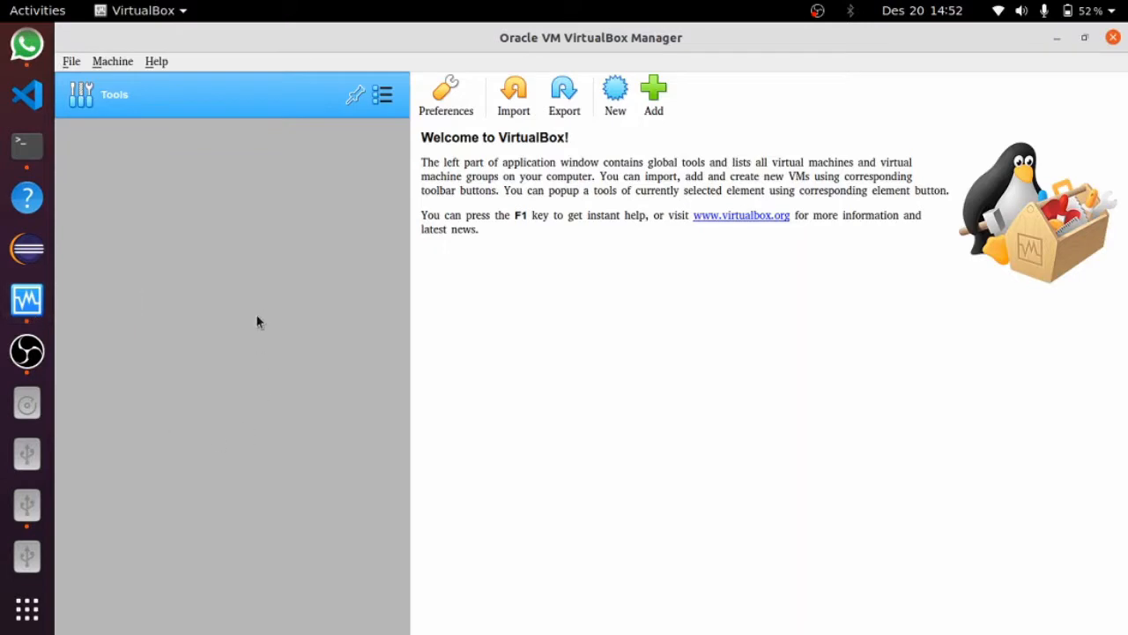
pyautogui.click(610, 95)
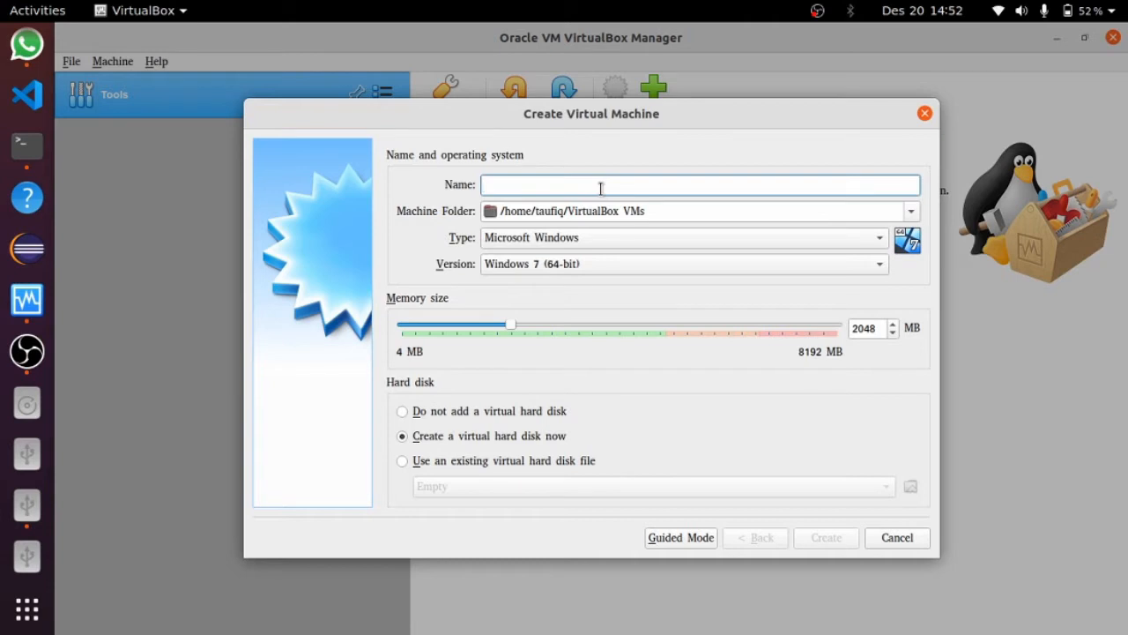
pyautogui.write('Bla')
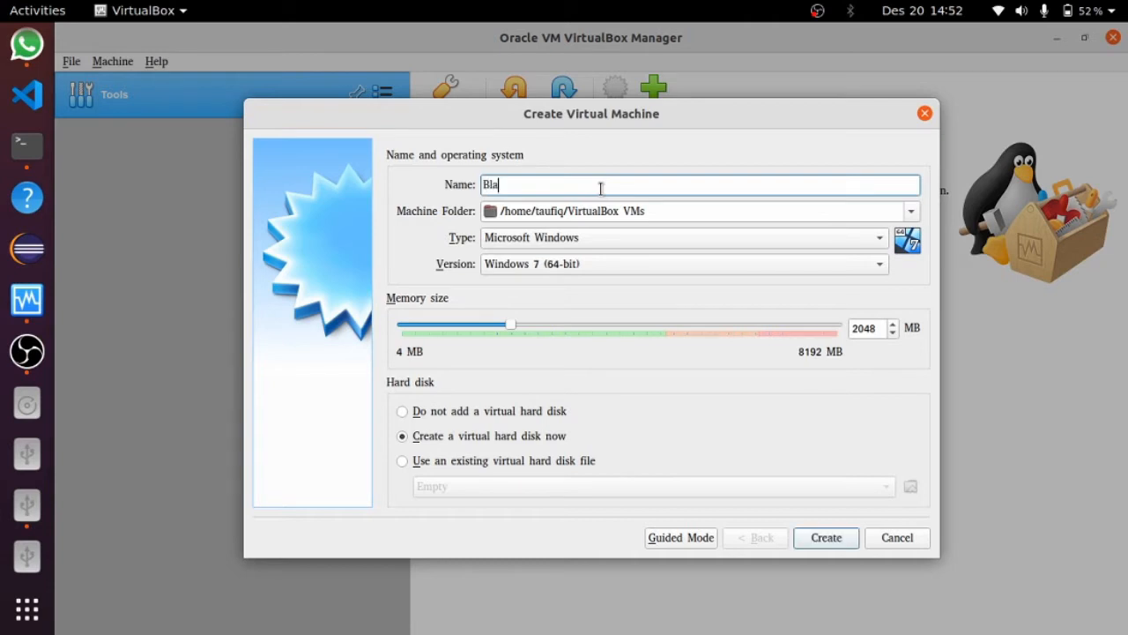
pyautogui.write('nkOn')
pyautogui.click(621, 240)
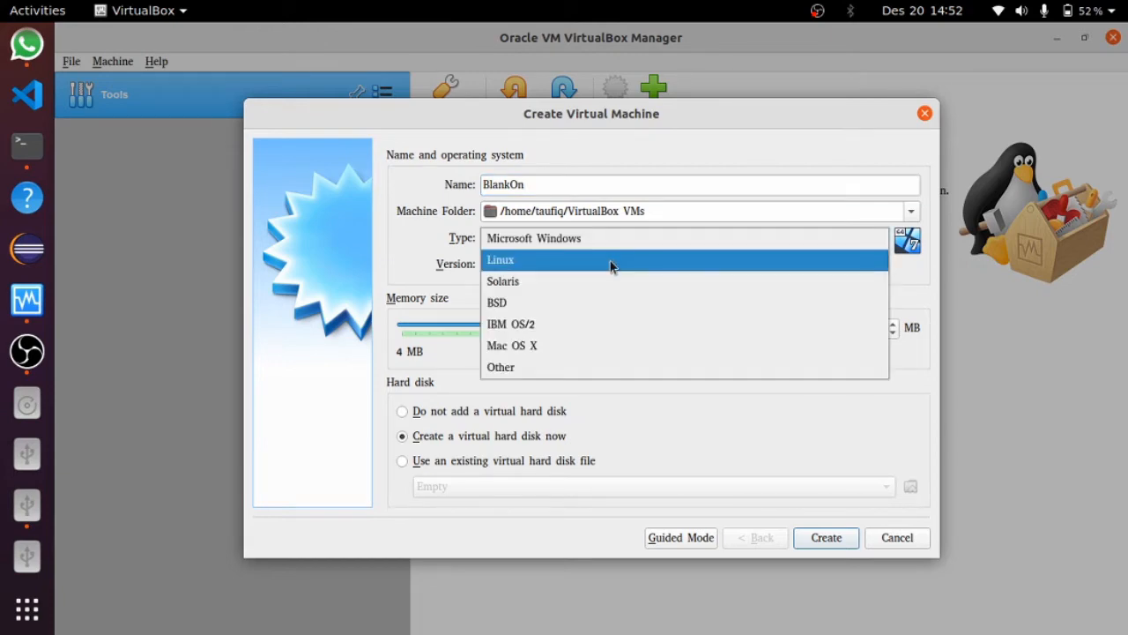
pyautogui.click(612, 260)
pyautogui.click(608, 264)
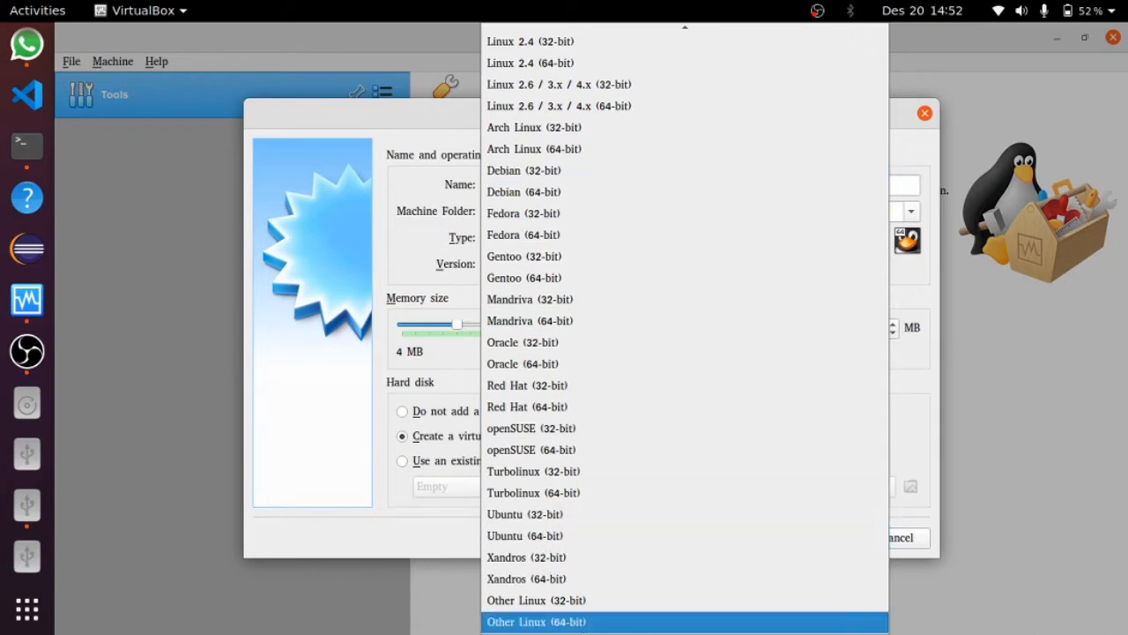
# Choose Other Linux (64-bit) with 4096 MB memory, create it, and close the hard-disk dialog
pyautogui.click(578, 626)
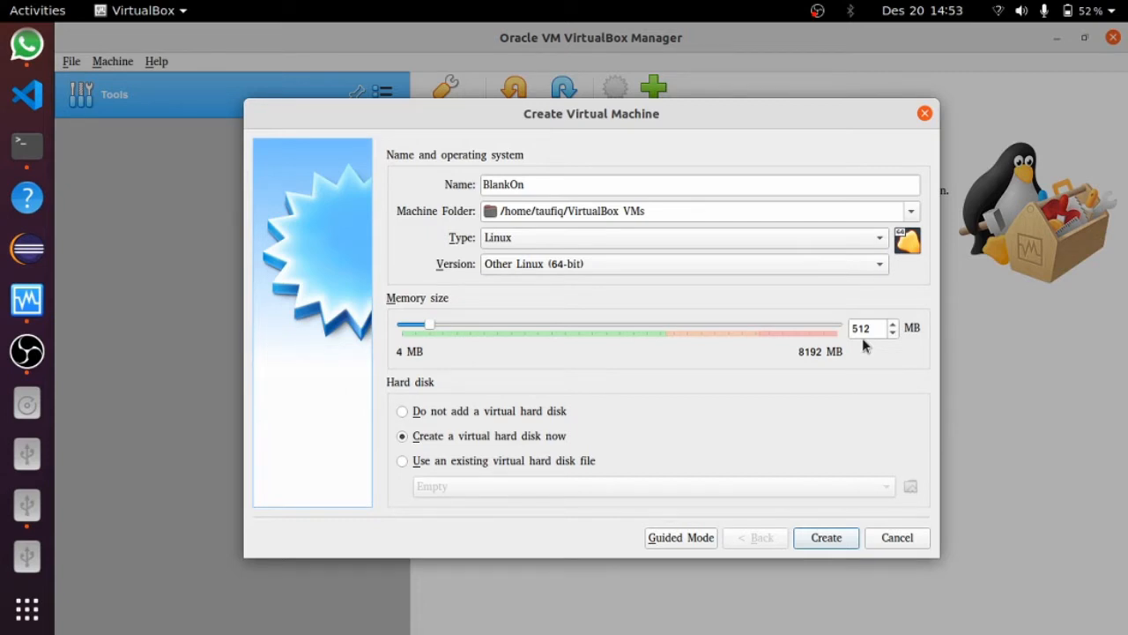
pyautogui.moveTo(875, 328); pyautogui.dragTo(831, 333)
pyautogui.moveTo(428, 326); pyautogui.dragTo(614, 326)
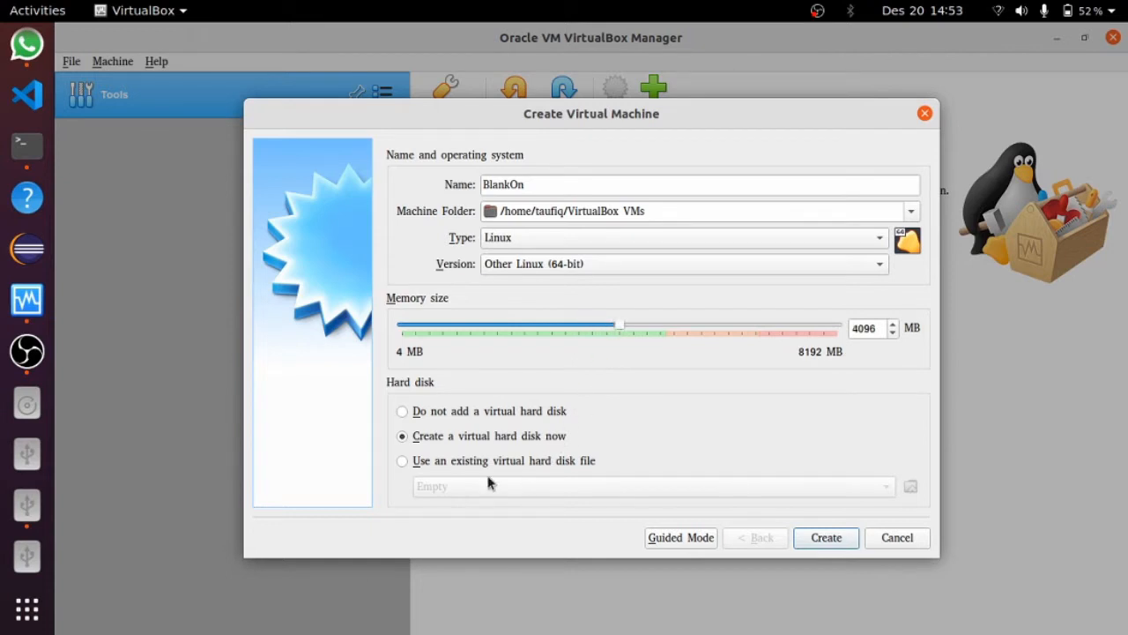
pyautogui.click(827, 537)
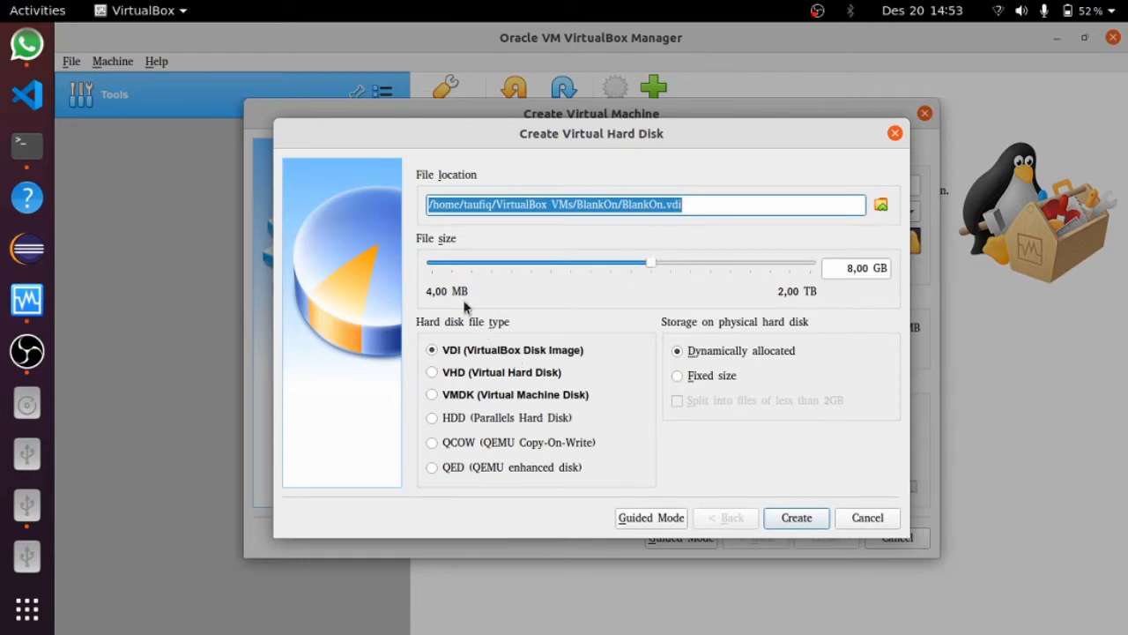
pyautogui.click(894, 133)
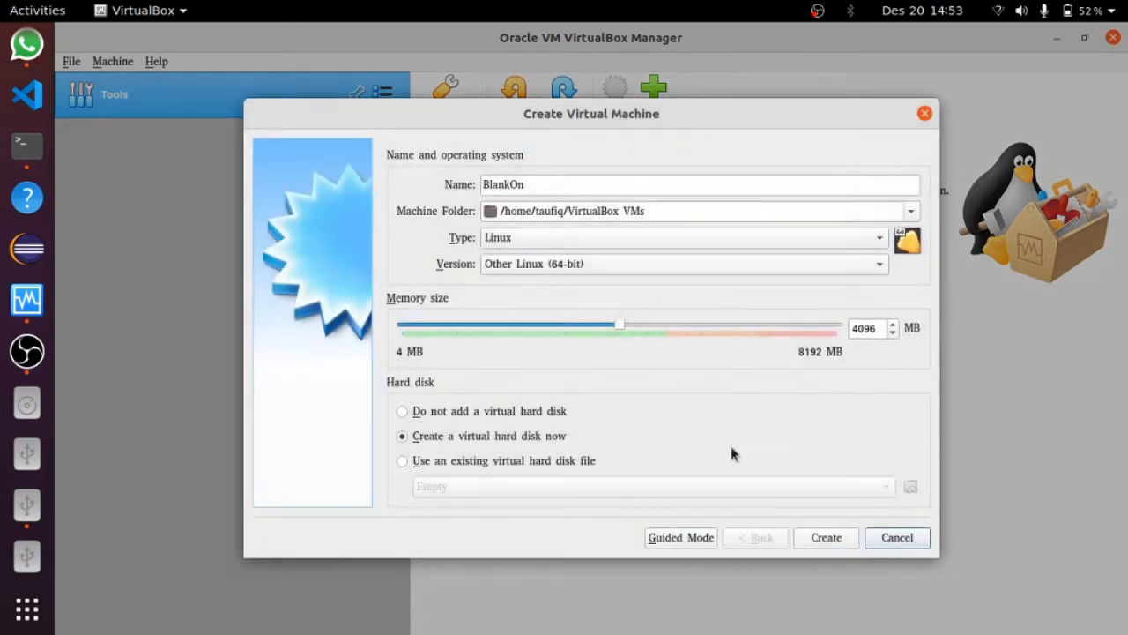
# Switch to Guided Mode and enter BlankOn as the machine name
pyautogui.click(689, 539)
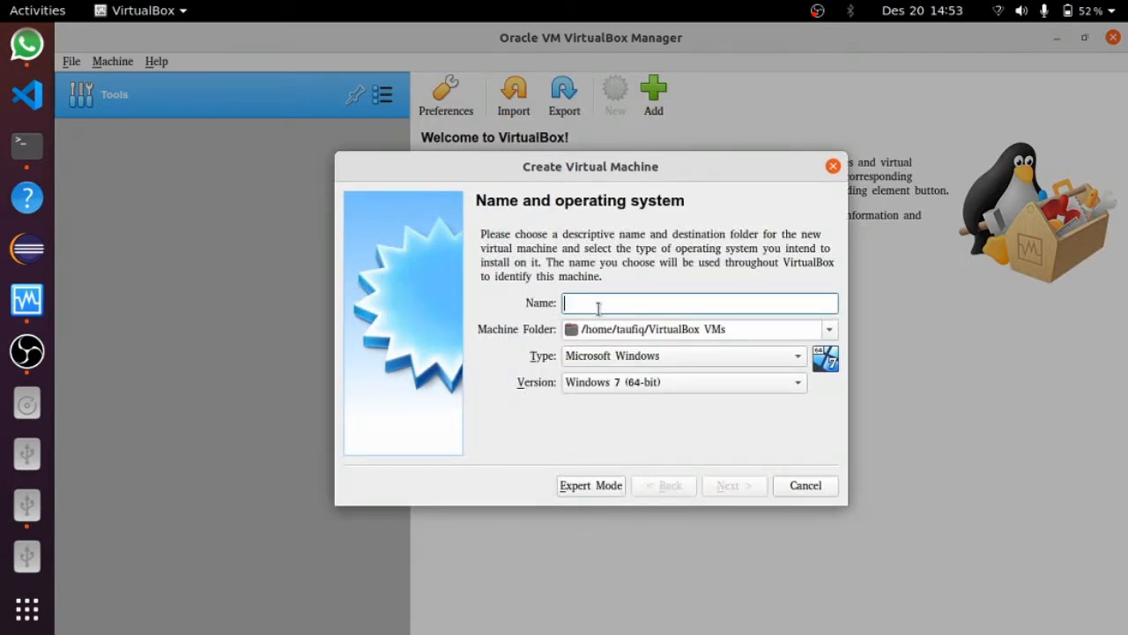
pyautogui.write('Ubu')
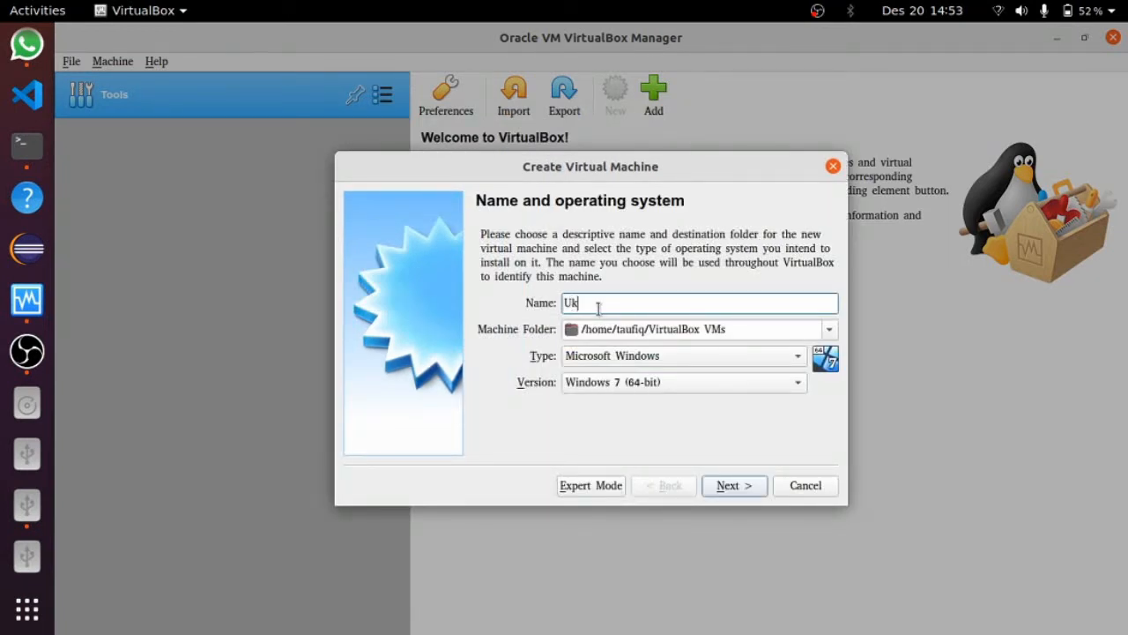
pyautogui.press('BackSpace')
pyautogui.press('BackSpace')
pyautogui.press('BackSpace')
pyautogui.write('Bl')
pyautogui.press('BackSpace')
pyautogui.write('lankOn')
# Set type Linux and version Other Linux (64-bit), then continue to the next step
pyautogui.click(617, 357)
pyautogui.click(619, 377)
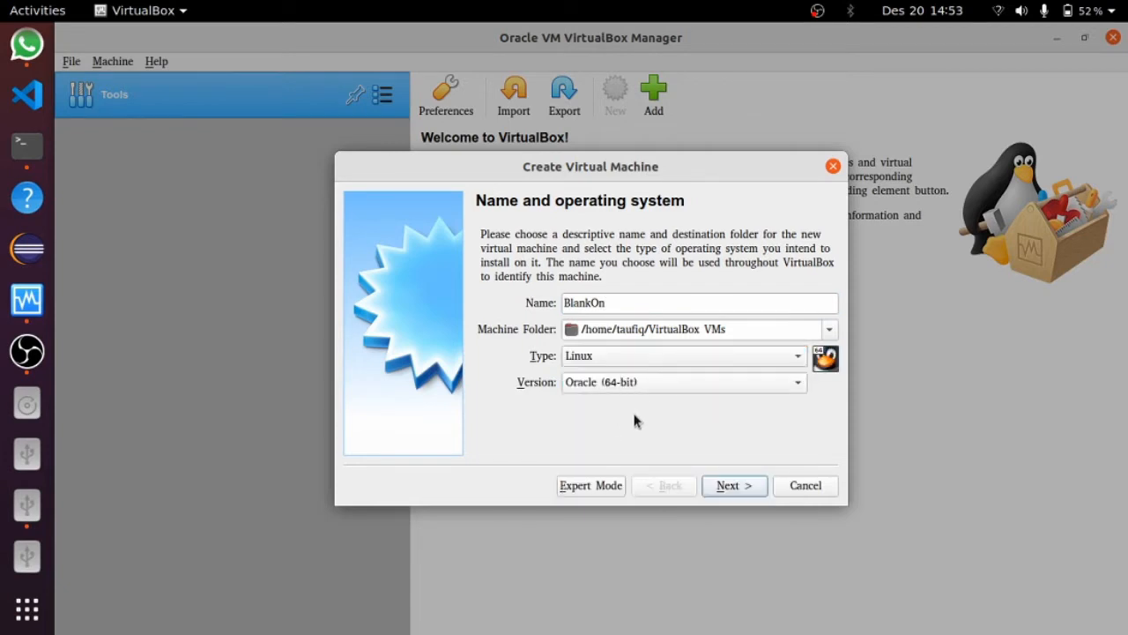
pyautogui.click(635, 383)
pyautogui.click(654, 623)
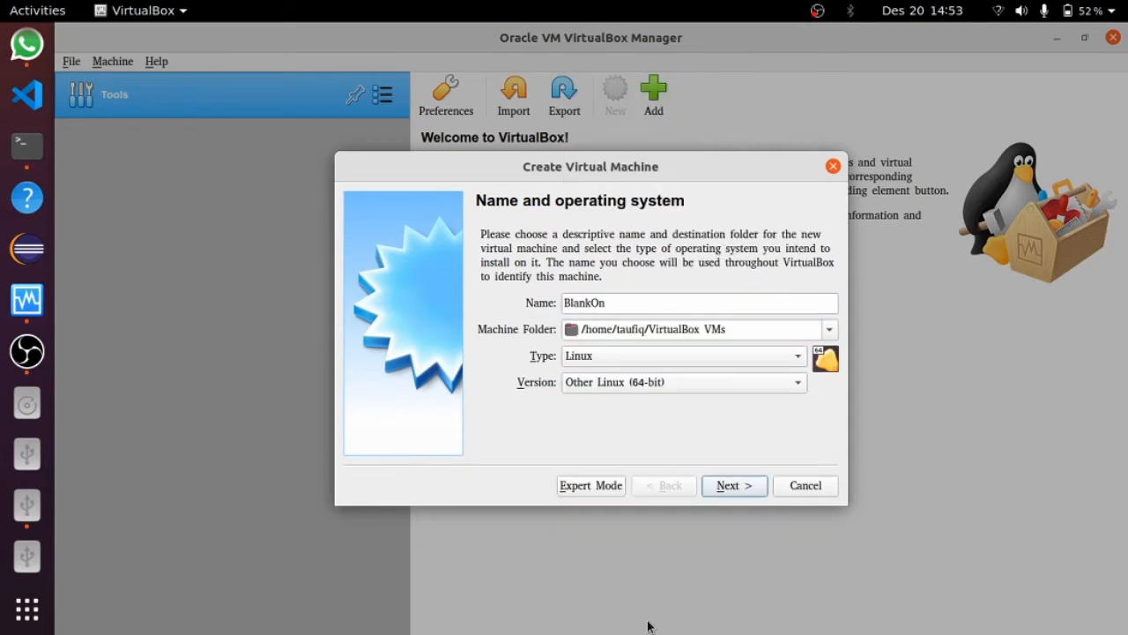
pyautogui.click(716, 485)
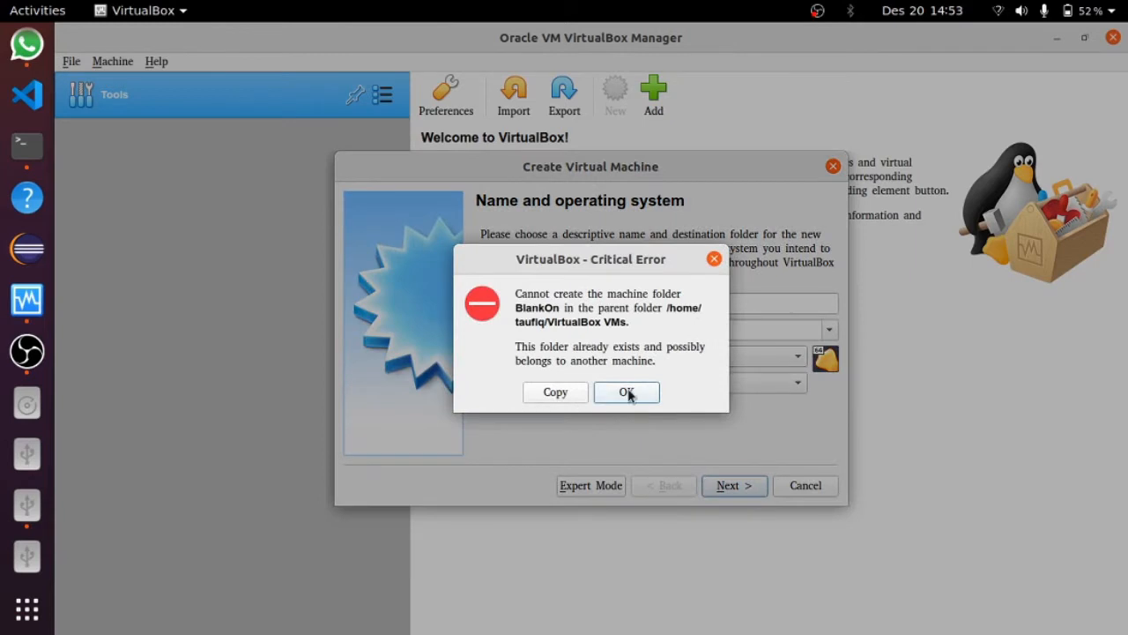
# Dismiss the folder-already-exists error twice and review the name and version fields
pyautogui.click(627, 393)
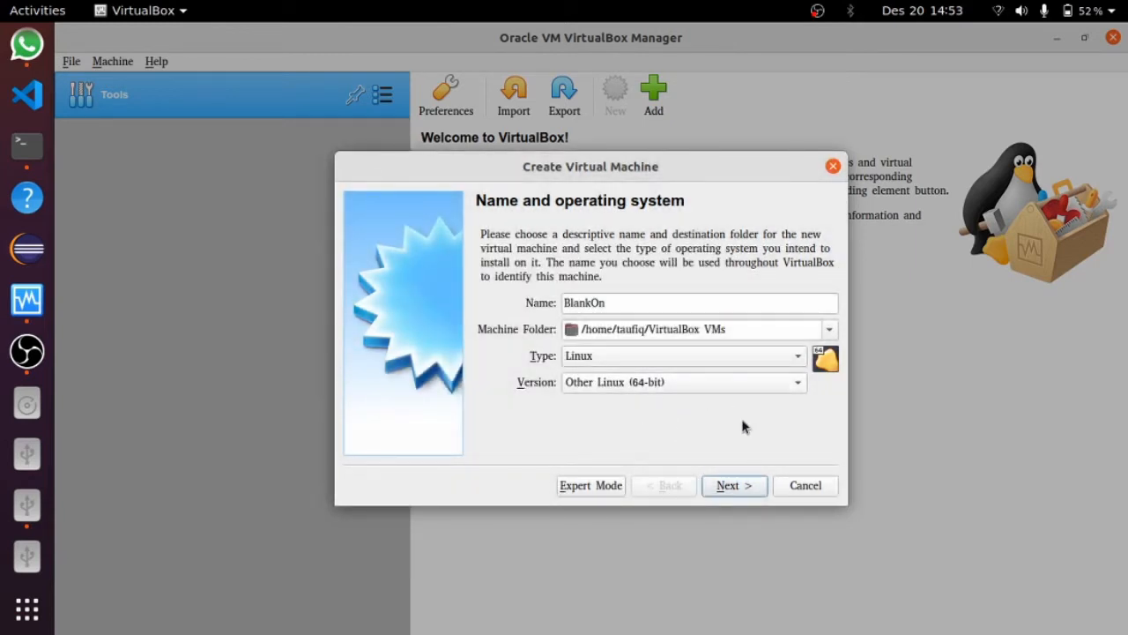
pyautogui.click(748, 494)
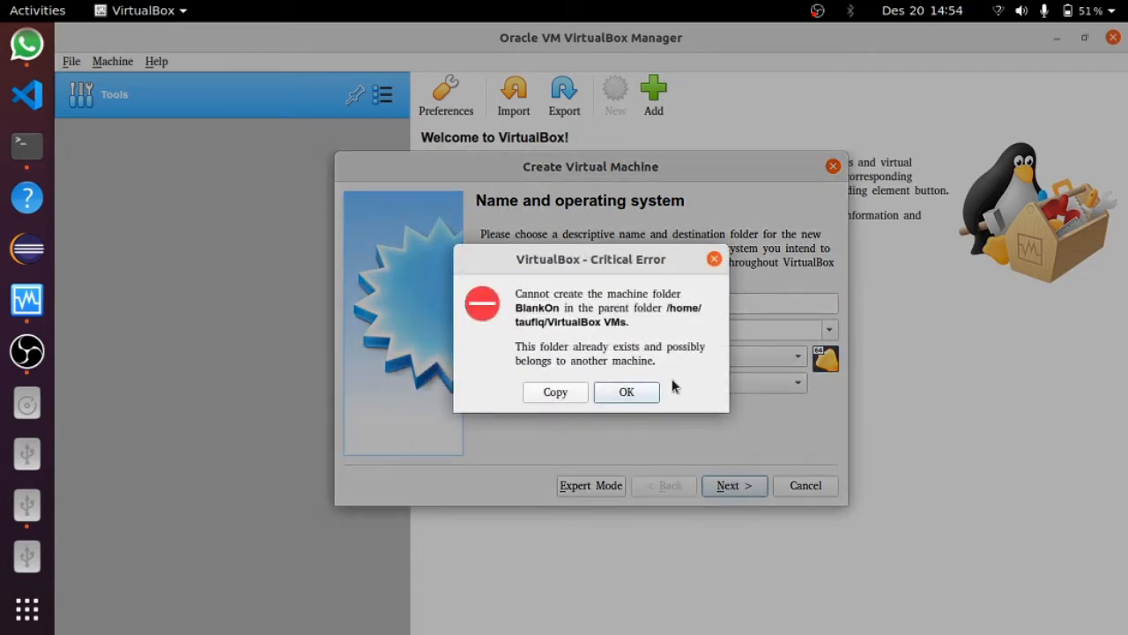
pyautogui.click(627, 393)
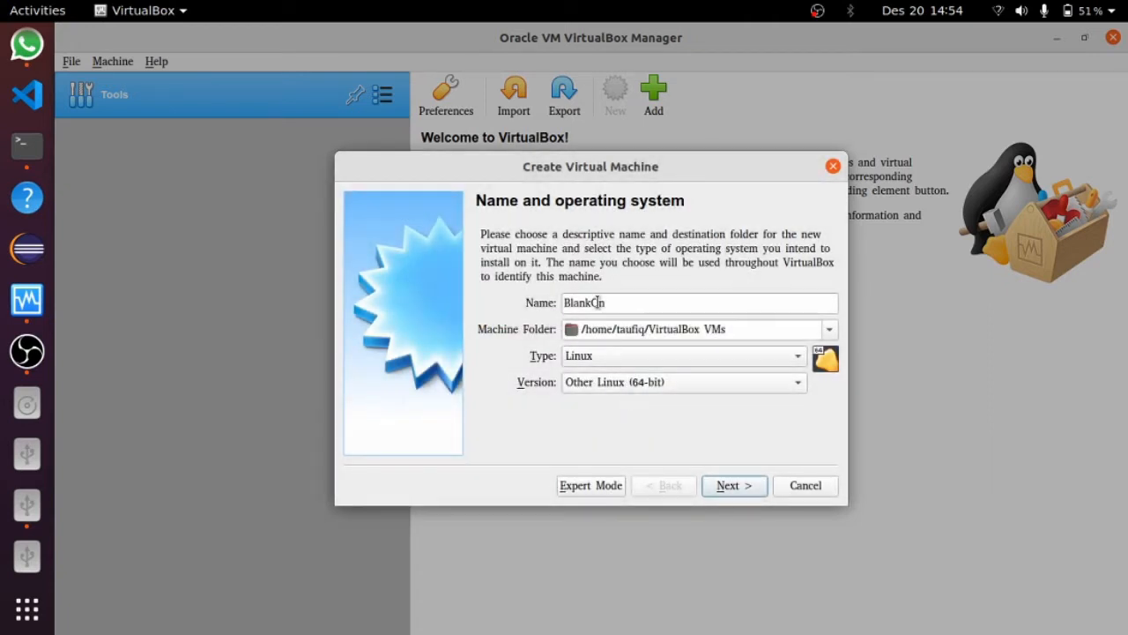
pyautogui.click(609, 302)
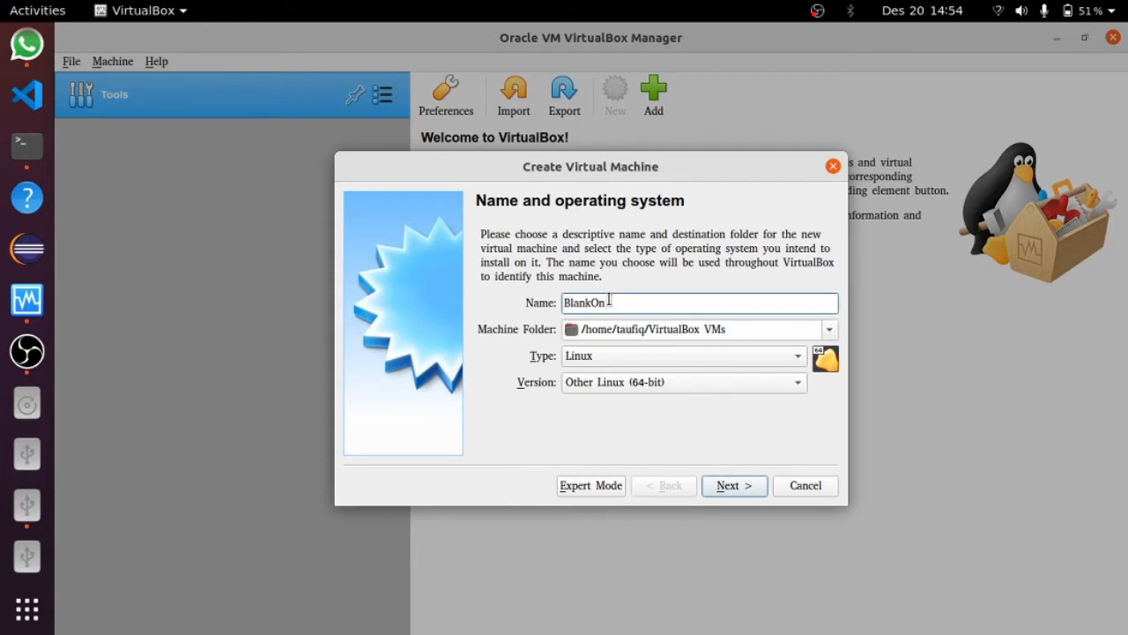
pyautogui.click(617, 386)
pyautogui.click(441, 387)
pyautogui.scroll(3, 14, 327)
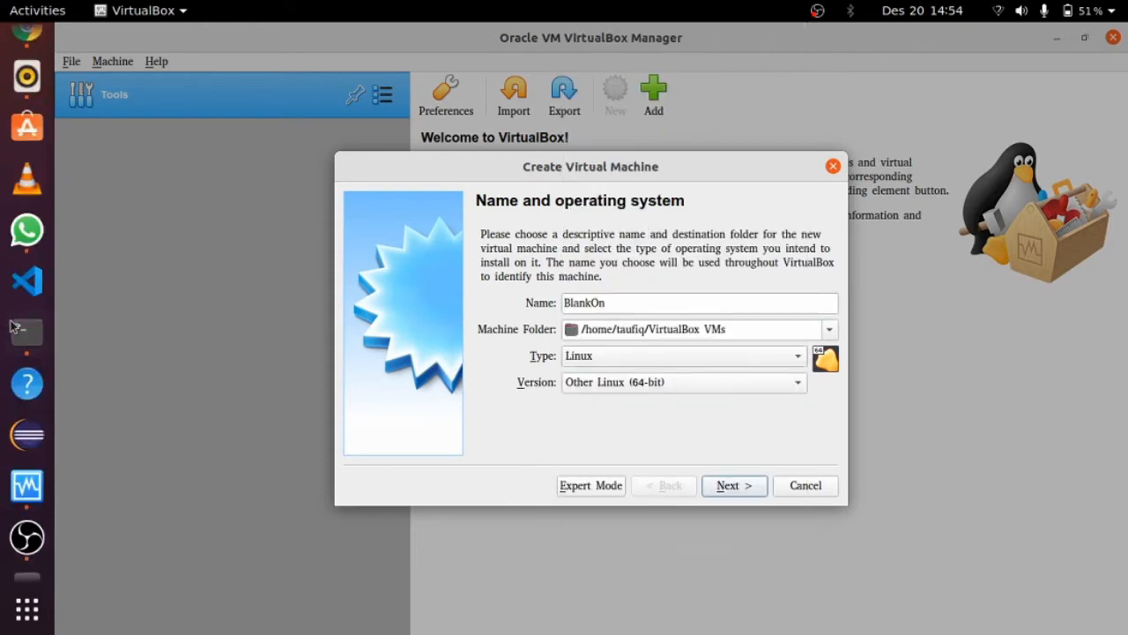
pyautogui.scroll(3, 14, 327)
# In Files, delete the leftover BlankOn folder from Home > VirtualBox VMs, then return to VirtualBox
pyautogui.click(26, 151)
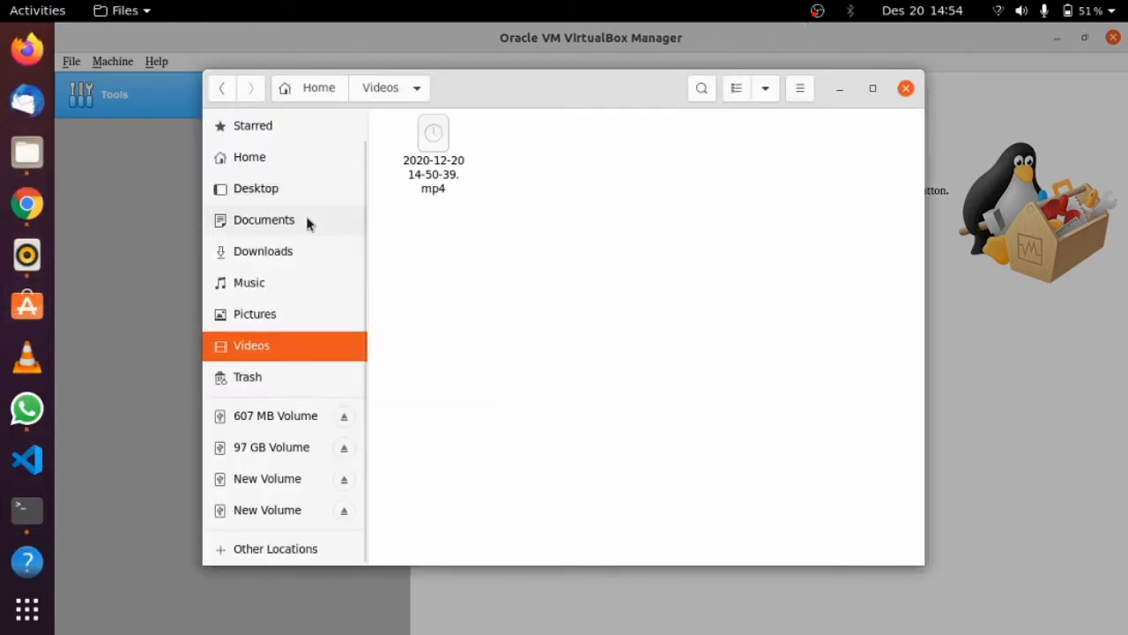
pyautogui.click(264, 163)
pyautogui.doubleClick(798, 235)
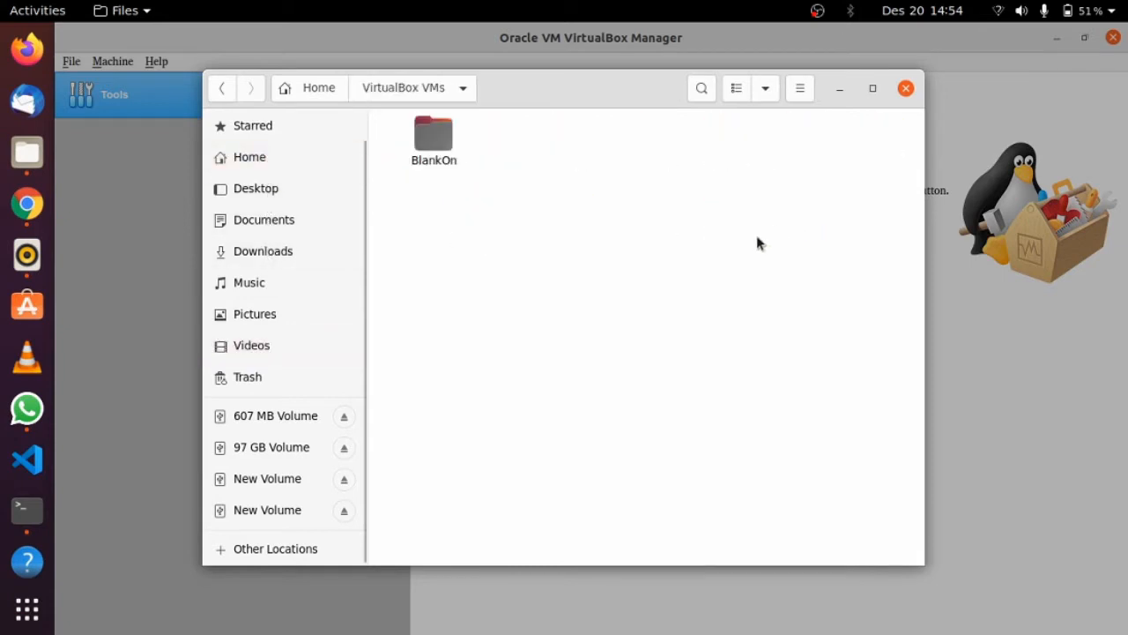
pyautogui.moveTo(512, 225); pyautogui.dragTo(425, 140)
pyautogui.press('Delete')
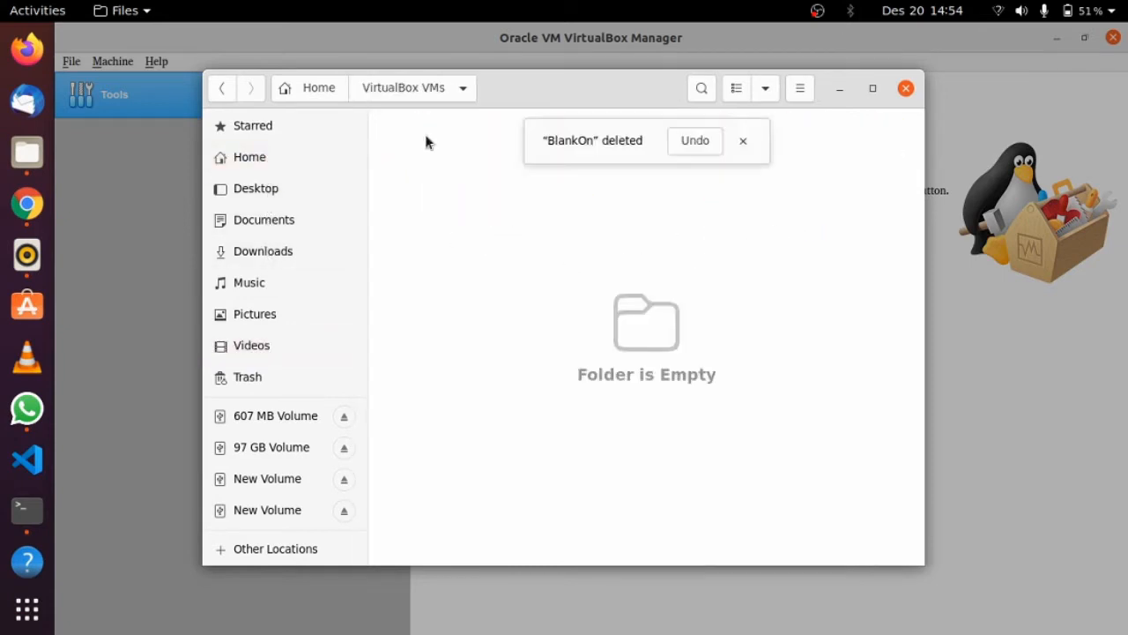
pyautogui.click(150, 234)
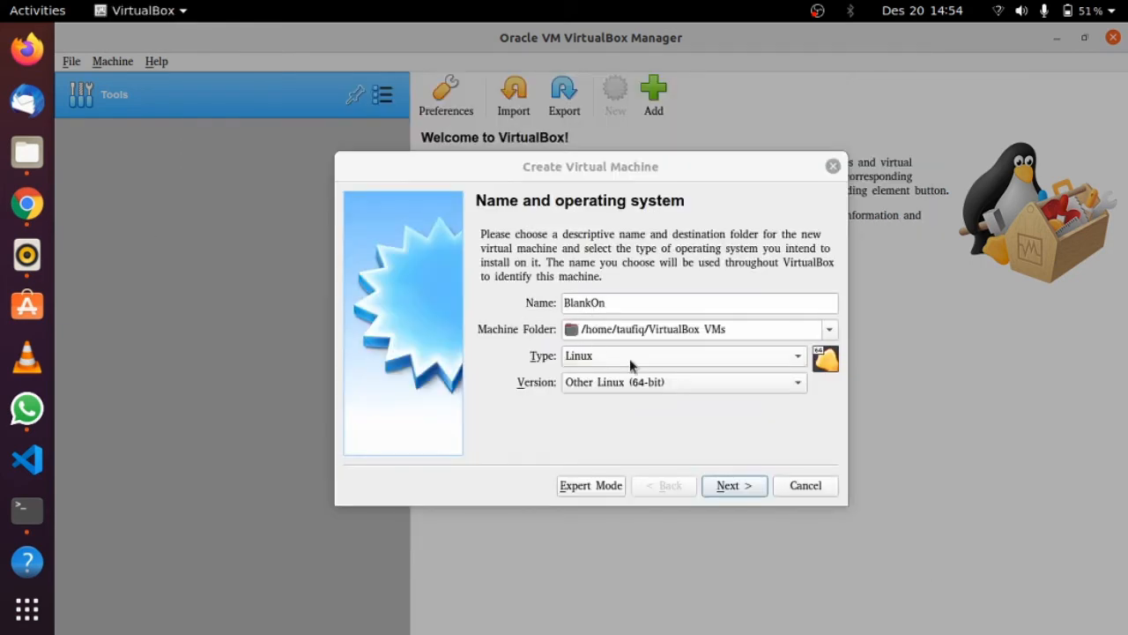
# Set the BlankOn machine's memory to 4096 MB
pyautogui.click(753, 490)
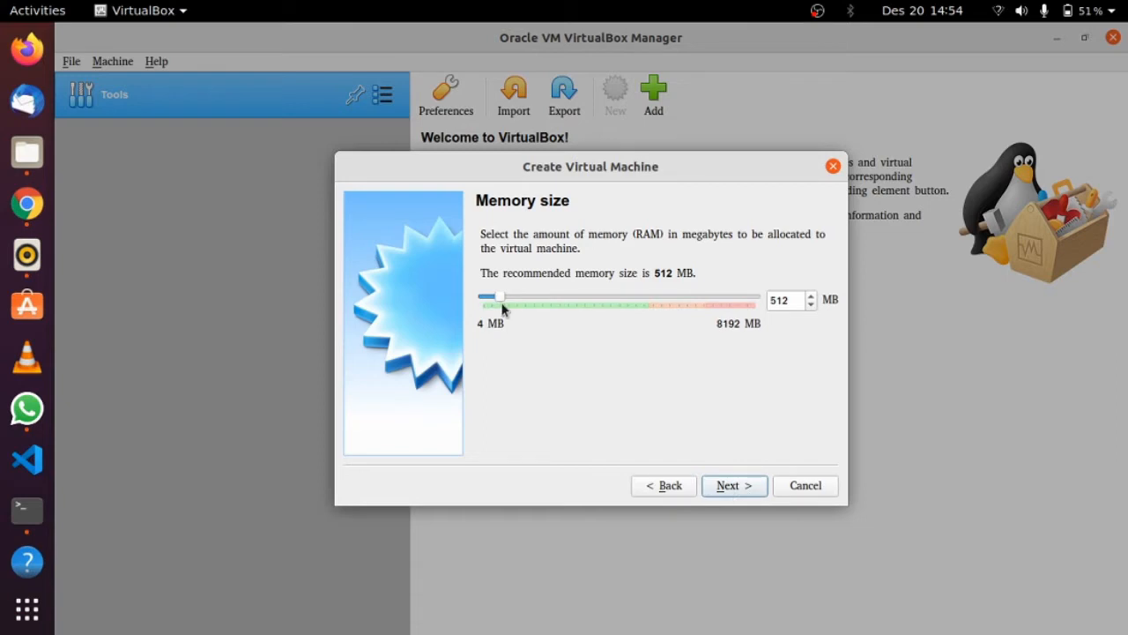
pyautogui.moveTo(502, 306); pyautogui.dragTo(617, 312)
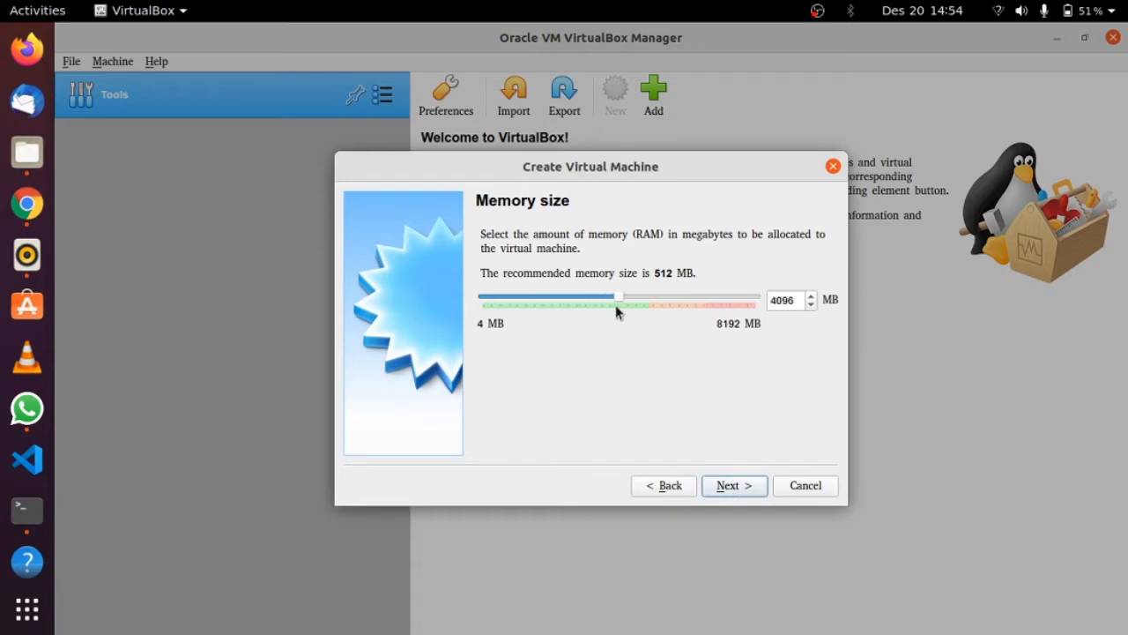
pyautogui.click(716, 490)
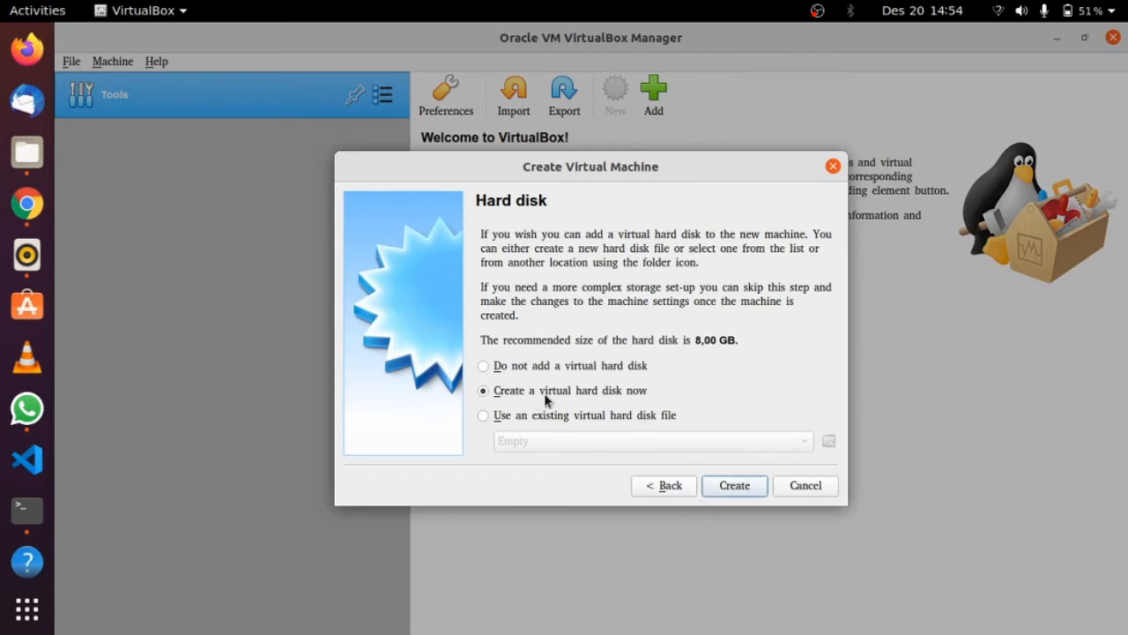
# Create a 32 GB dynamically allocated VDI hard disk and finish creating the machine
pyautogui.click(716, 485)
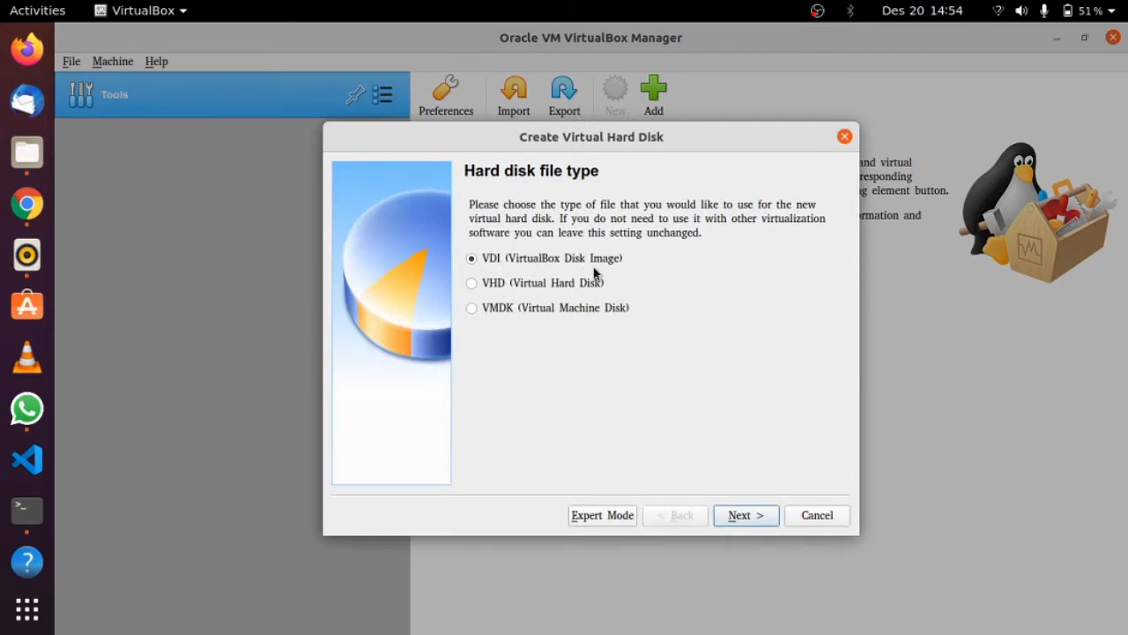
pyautogui.click(740, 516)
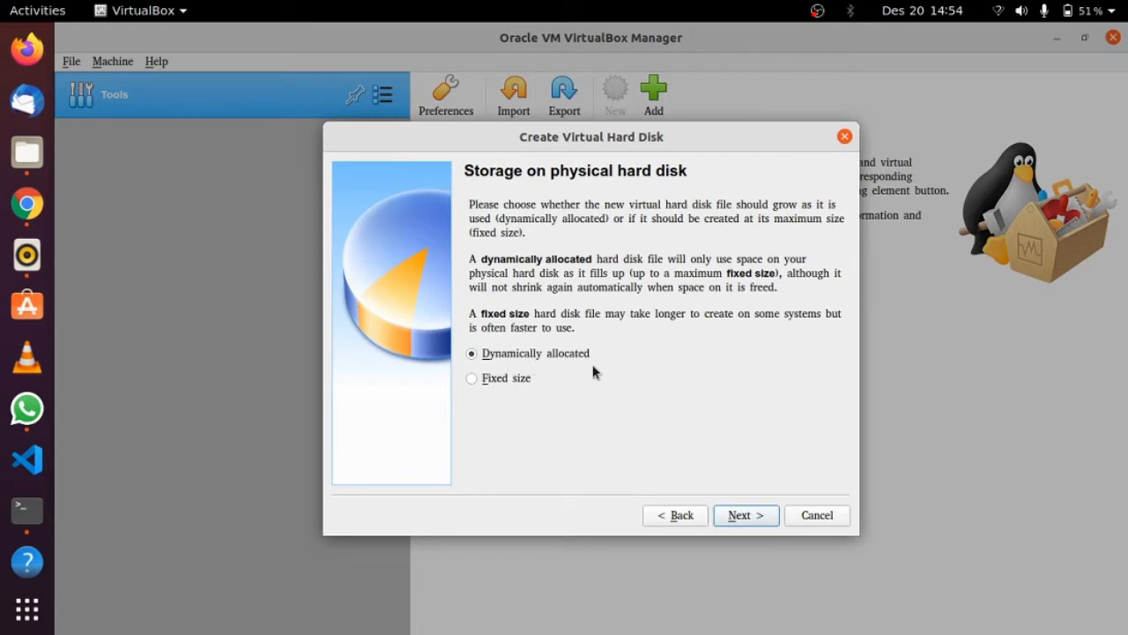
pyautogui.click(751, 517)
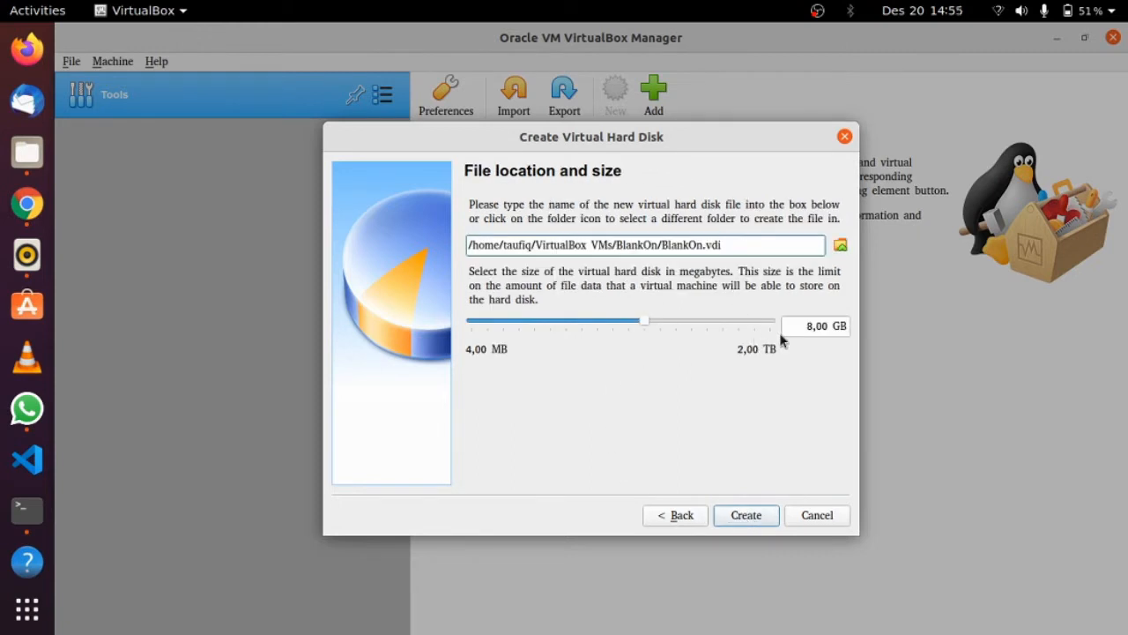
pyautogui.moveTo(781, 327); pyautogui.dragTo(848, 328)
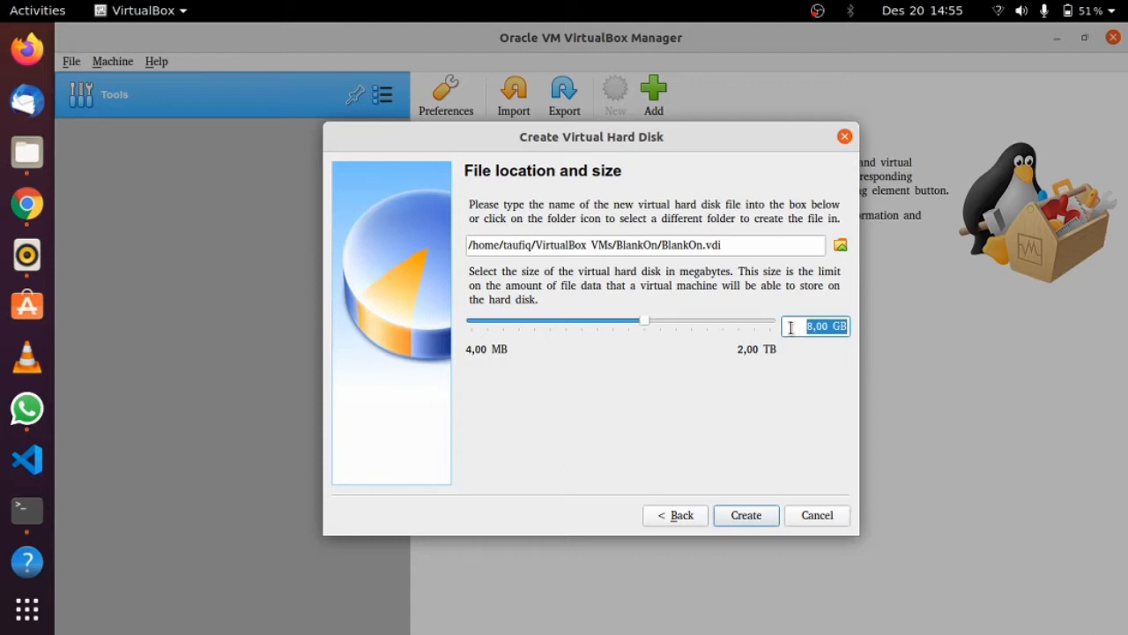
pyautogui.moveTo(797, 327); pyautogui.dragTo(871, 325)
pyautogui.write('32')
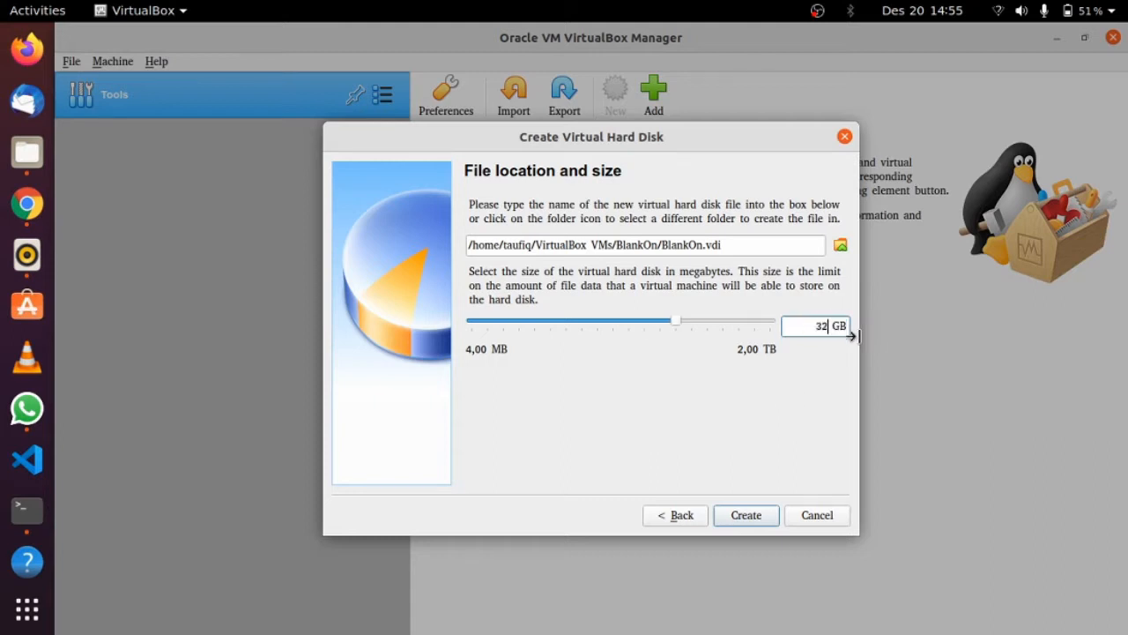
pyautogui.click(753, 519)
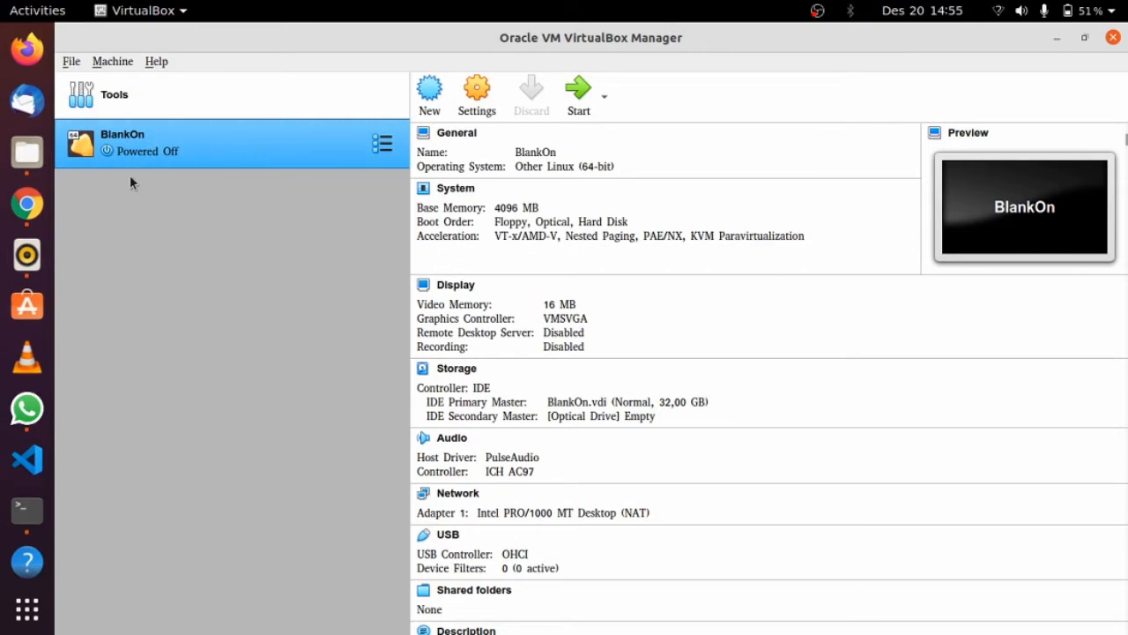
# In BlankOn's System settings, set boot order Optical, Hard Disk, Network, with Floppy unchecked and last
pyautogui.click(376, 148)
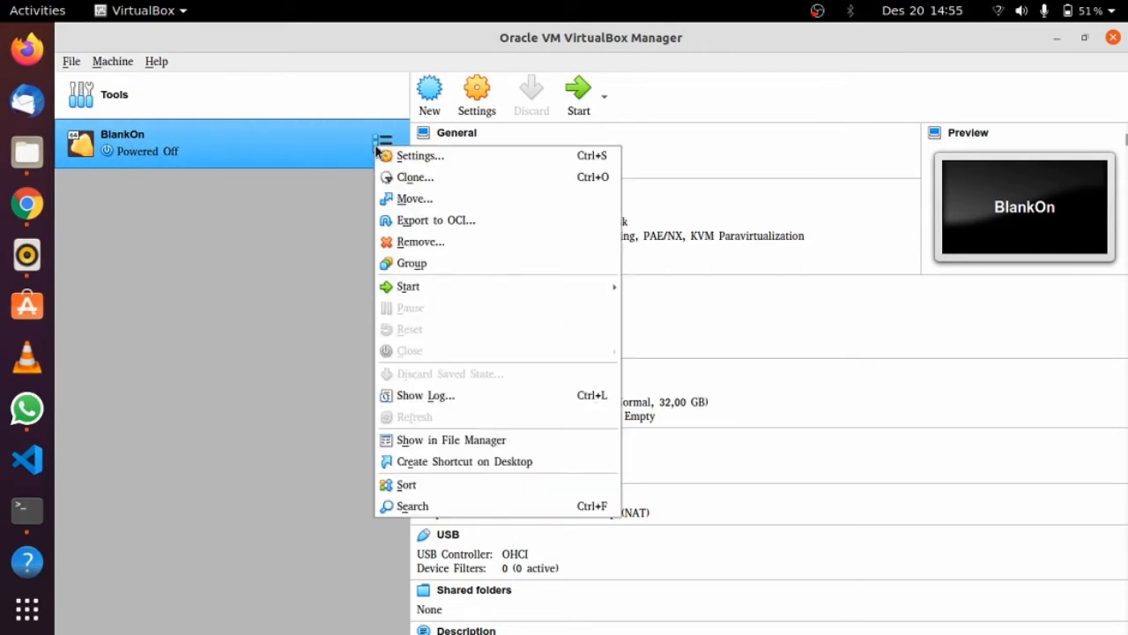
pyautogui.click(412, 163)
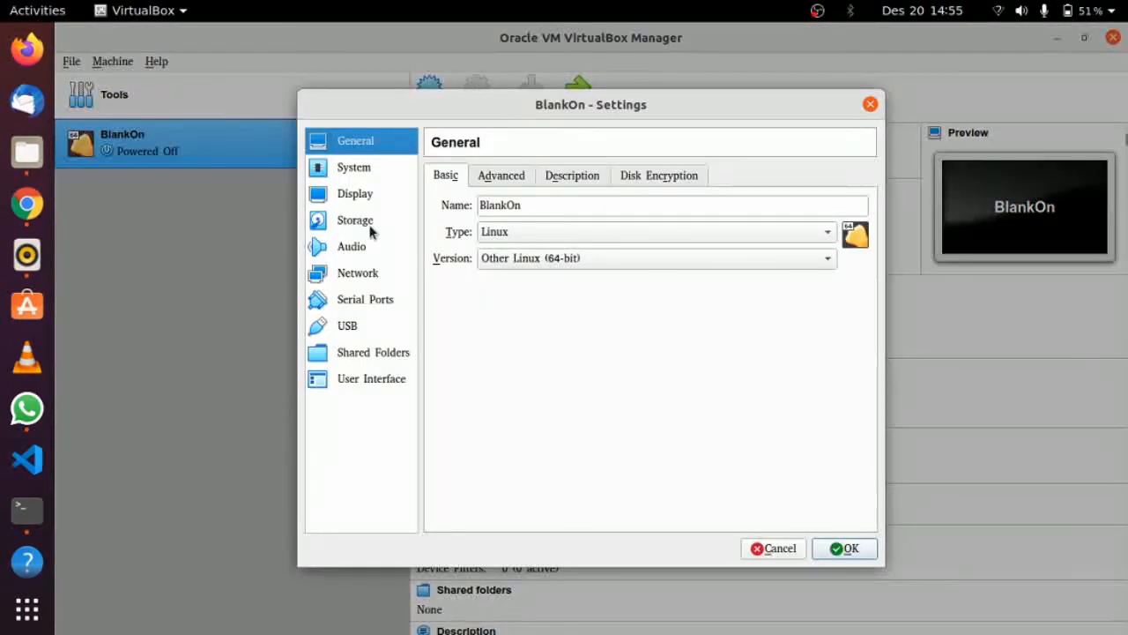
pyautogui.click(354, 170)
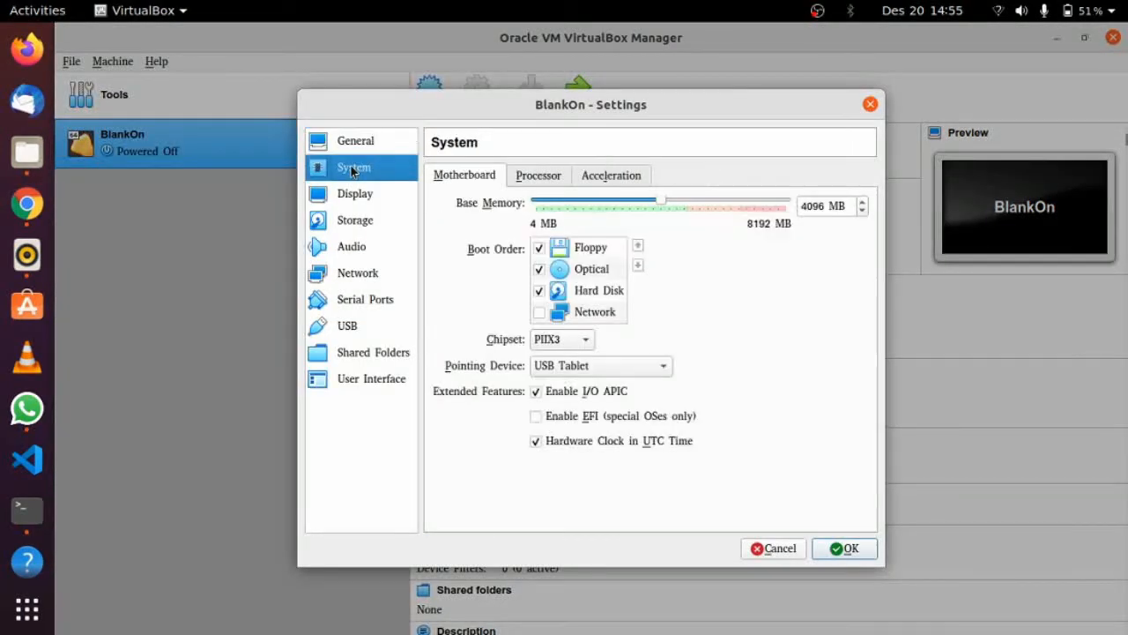
pyautogui.click(538, 250)
pyautogui.click(573, 270)
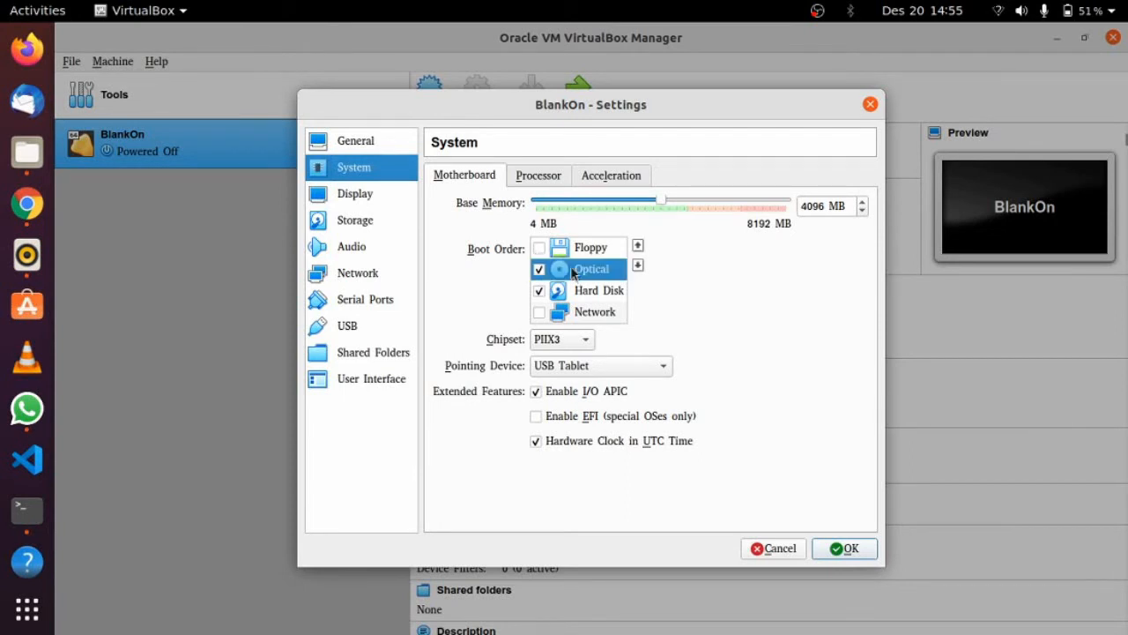
pyautogui.moveTo(573, 270); pyautogui.dragTo(575, 316)
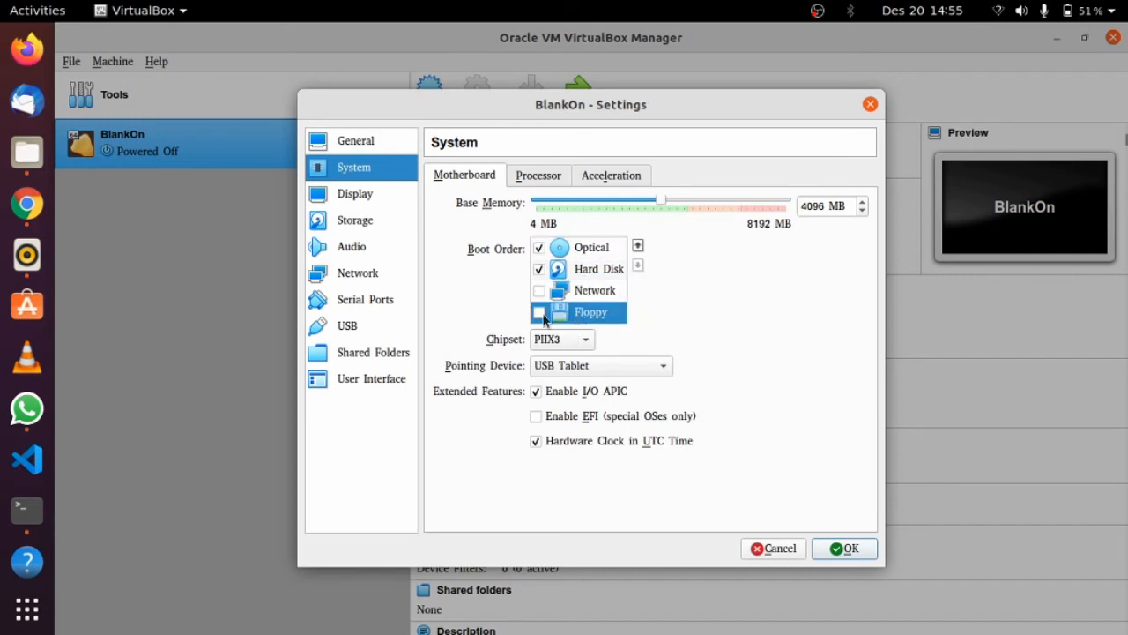
pyautogui.click(539, 291)
pyautogui.click(359, 205)
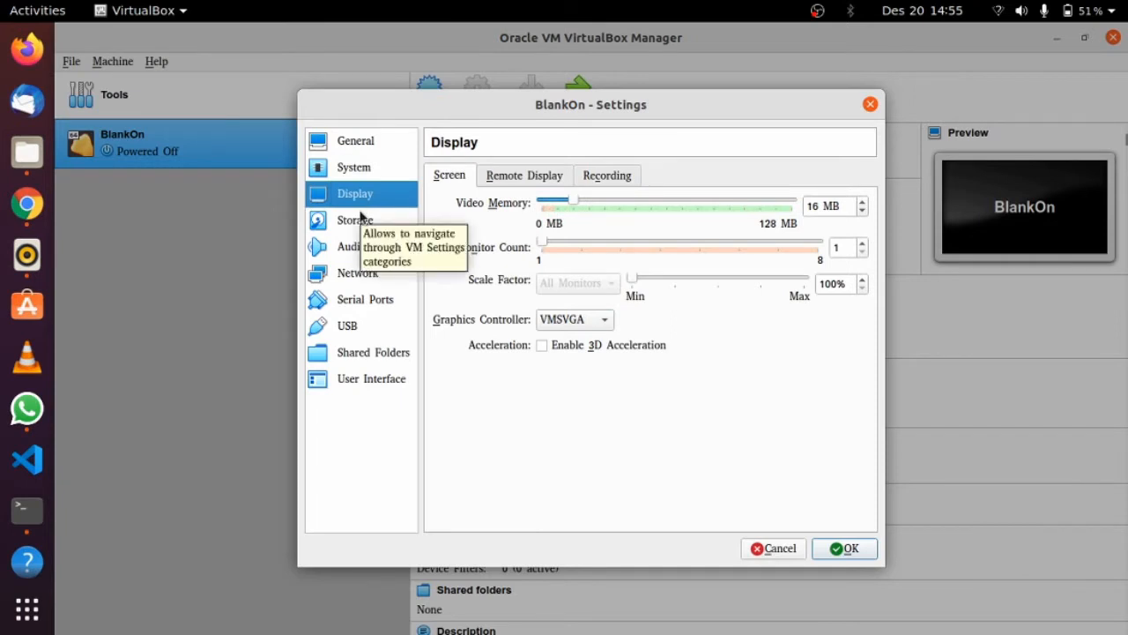
# In Storage settings, inspect BlankOn.vdi and select the empty optical drive under Controller: IDE
pyautogui.click(362, 220)
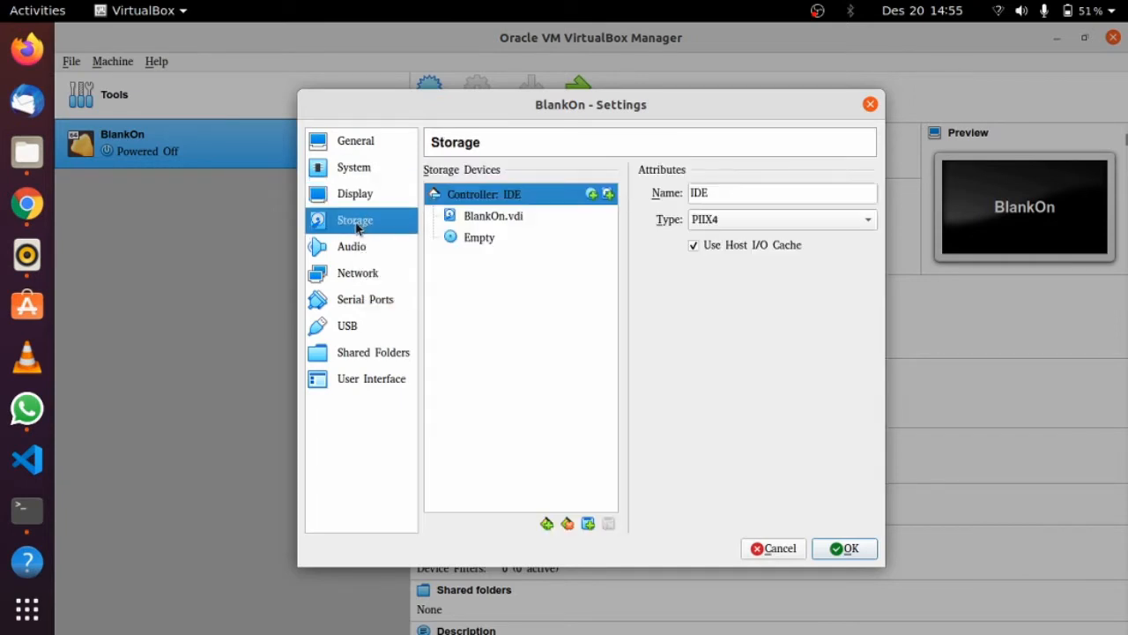
pyautogui.click(370, 248)
pyautogui.click(364, 221)
pyautogui.click(506, 221)
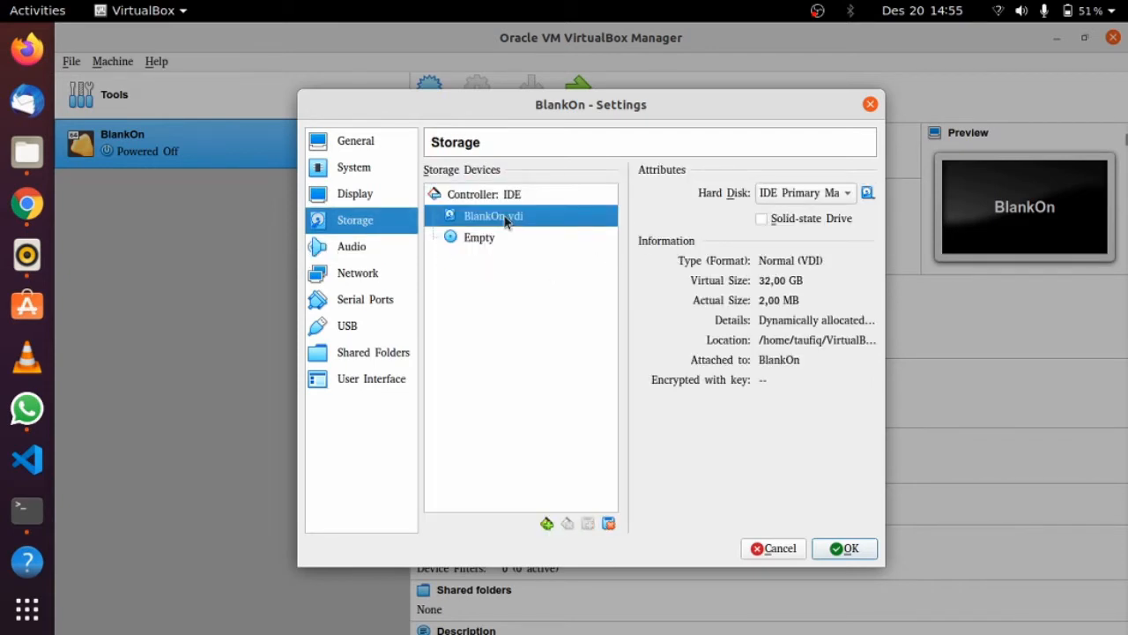
pyautogui.moveTo(506, 221); pyautogui.dragTo(483, 246)
pyautogui.click(468, 241)
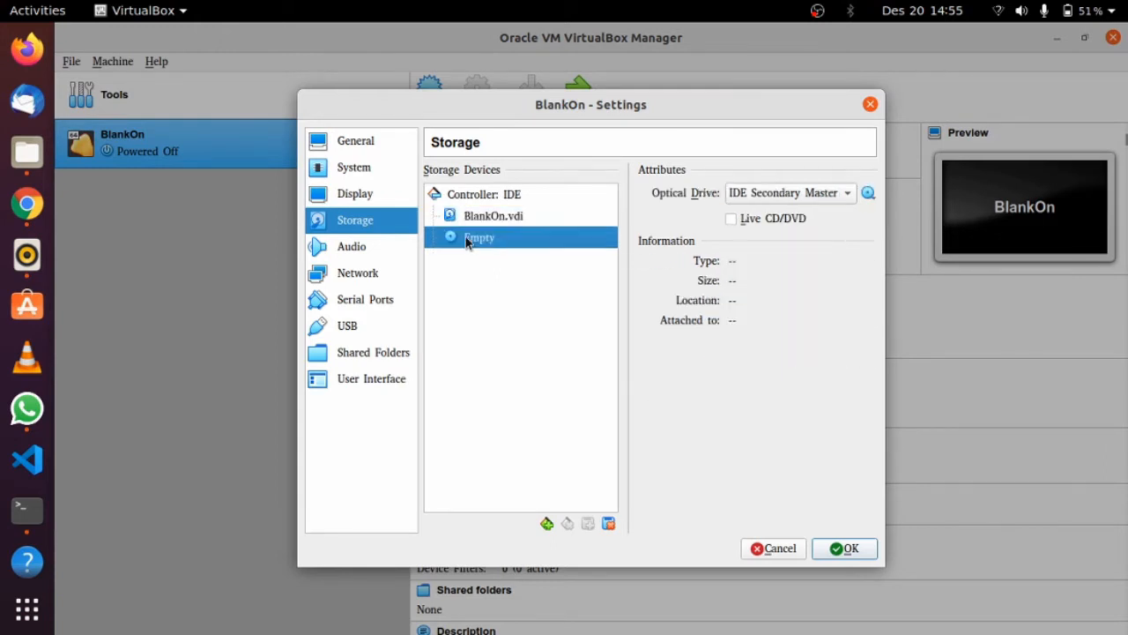
pyautogui.click(353, 169)
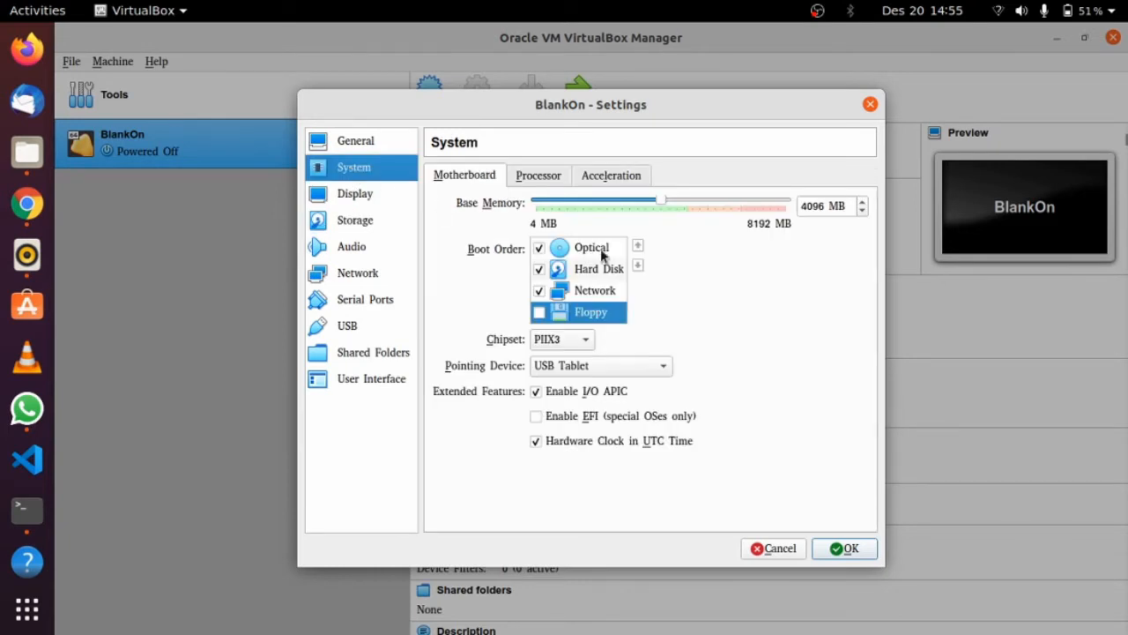
pyautogui.click(354, 221)
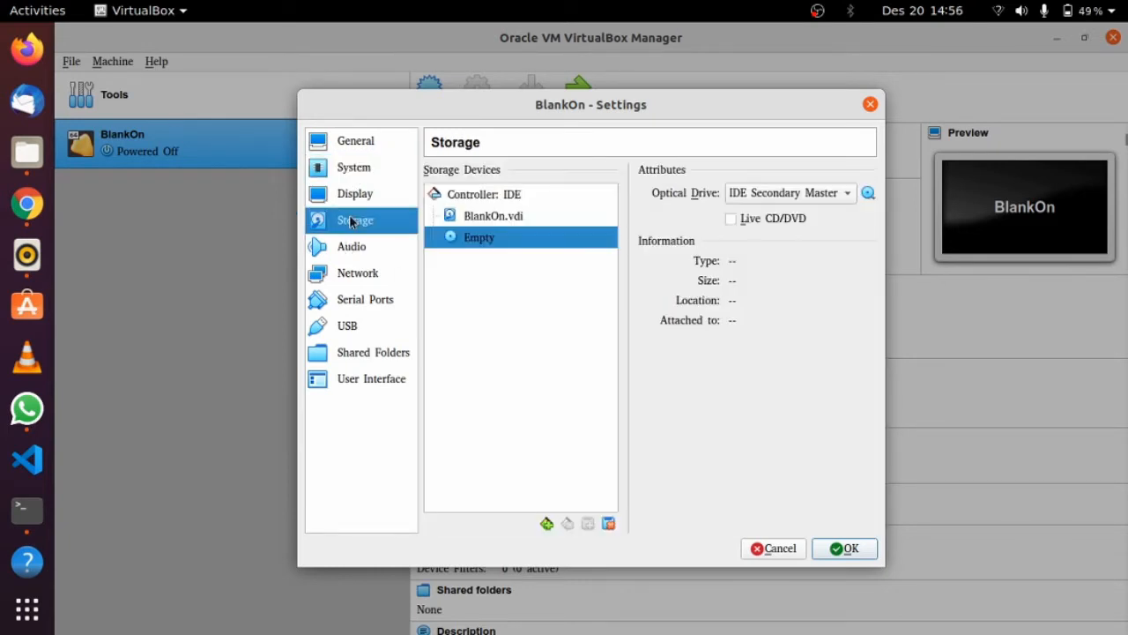
pyautogui.rightClick(486, 238)
pyautogui.click(472, 289)
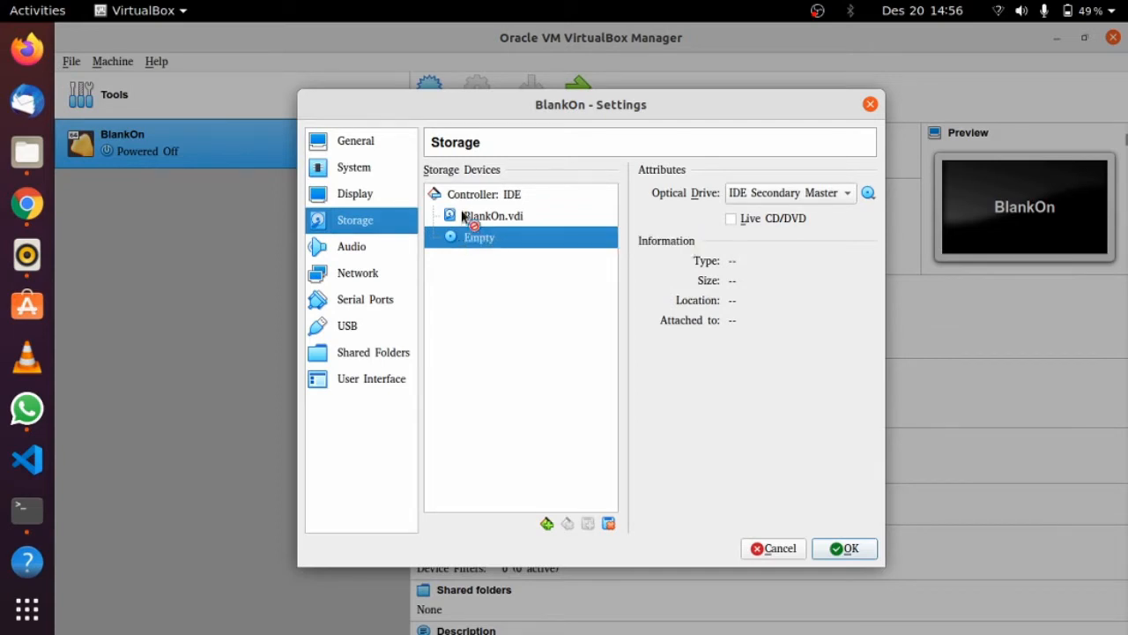
pyautogui.click(468, 221)
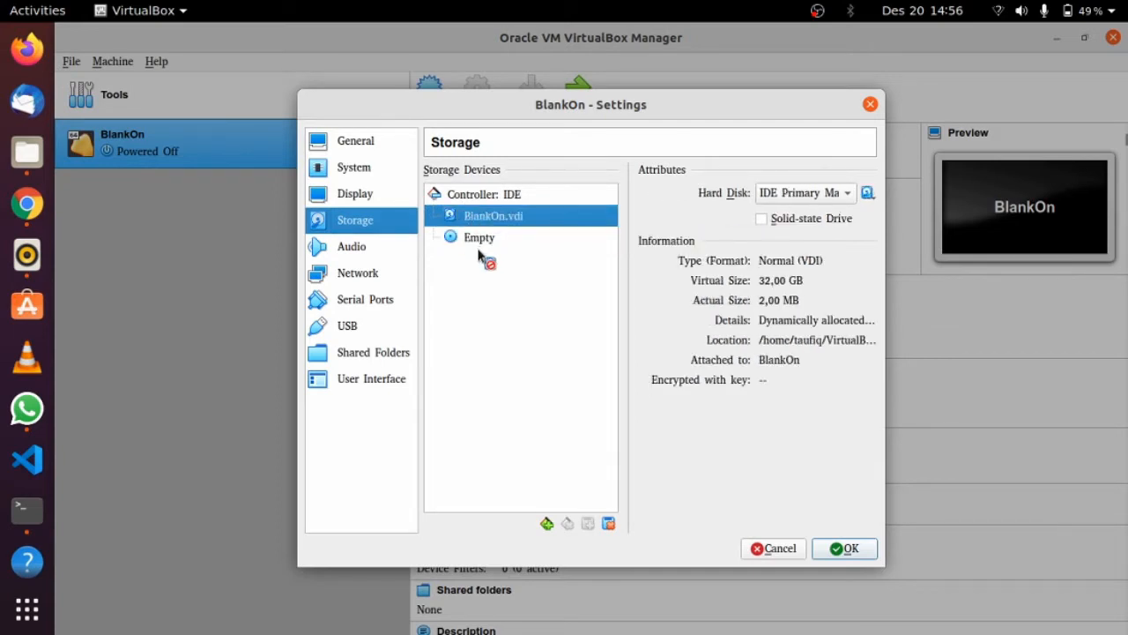
pyautogui.click(477, 238)
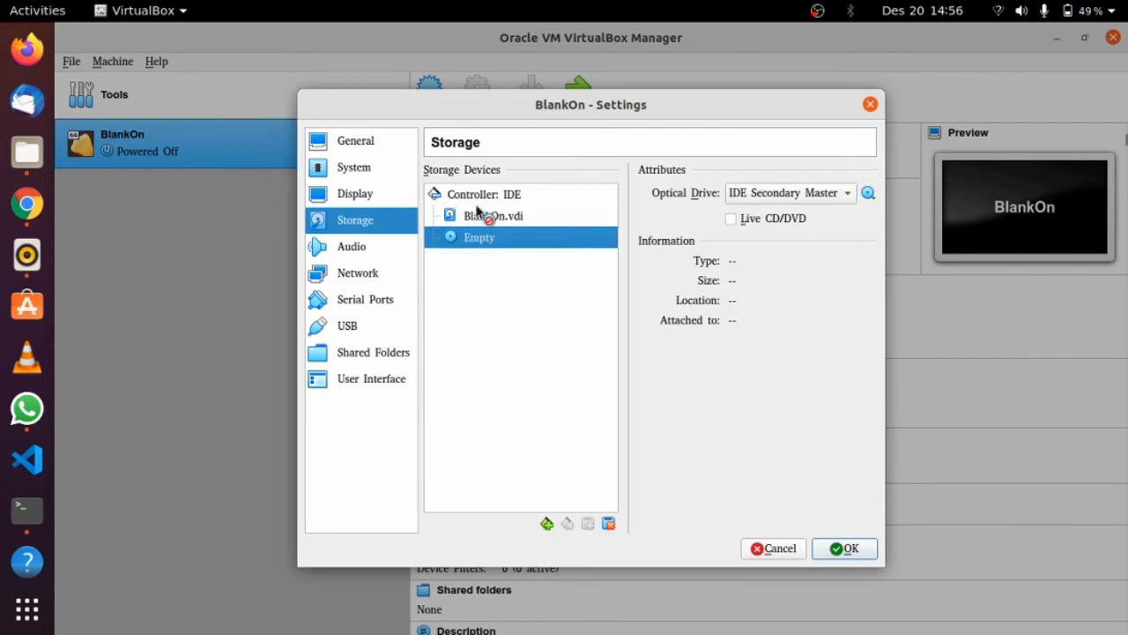
# Set the optical drive slot to IDE Primary Slave, glancing at the known disk images
pyautogui.click(846, 193)
pyautogui.click(811, 172)
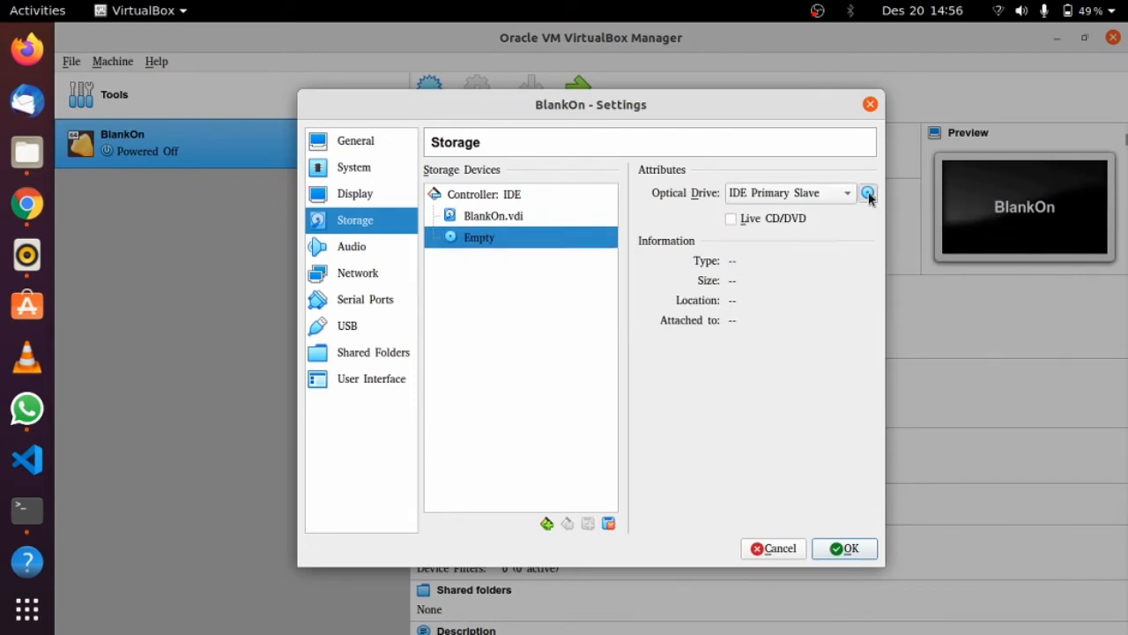
pyautogui.click(868, 192)
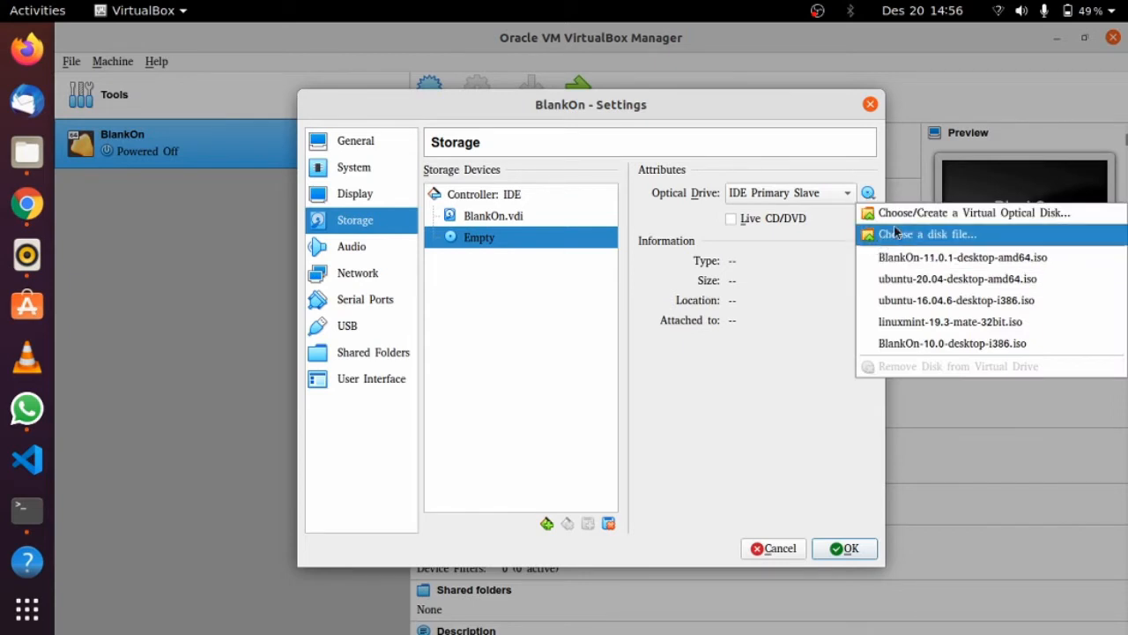
pyautogui.click(907, 214)
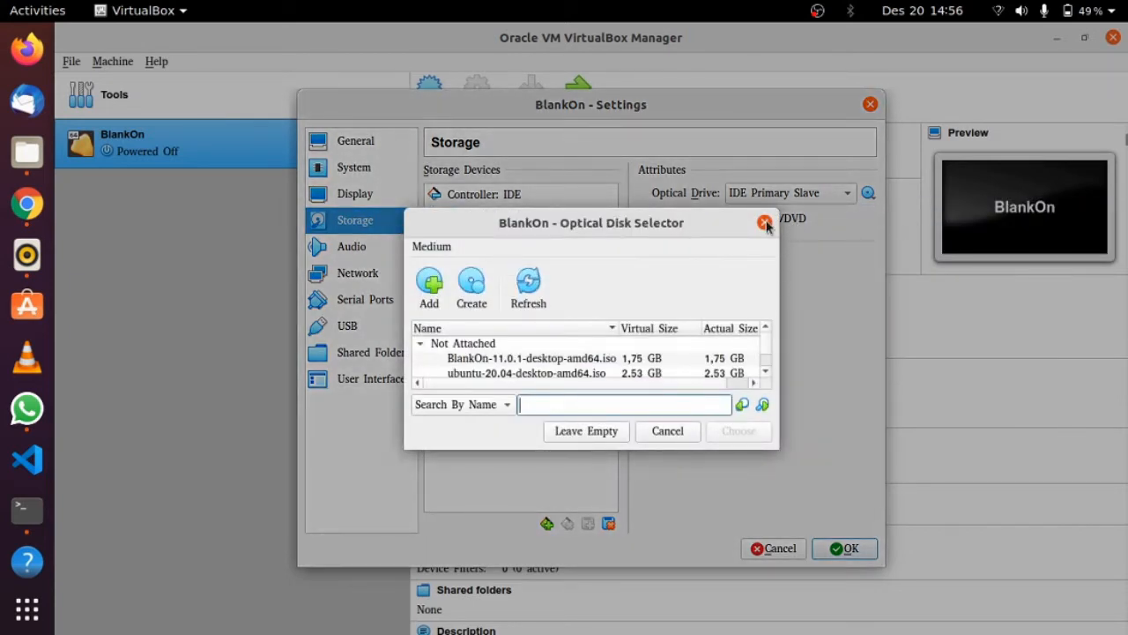
pyautogui.click(765, 222)
# Load BlankOn-11.0.1-desktop-amd64.iso from Downloads into the optical drive and save the settings
pyautogui.click(868, 192)
pyautogui.click(904, 232)
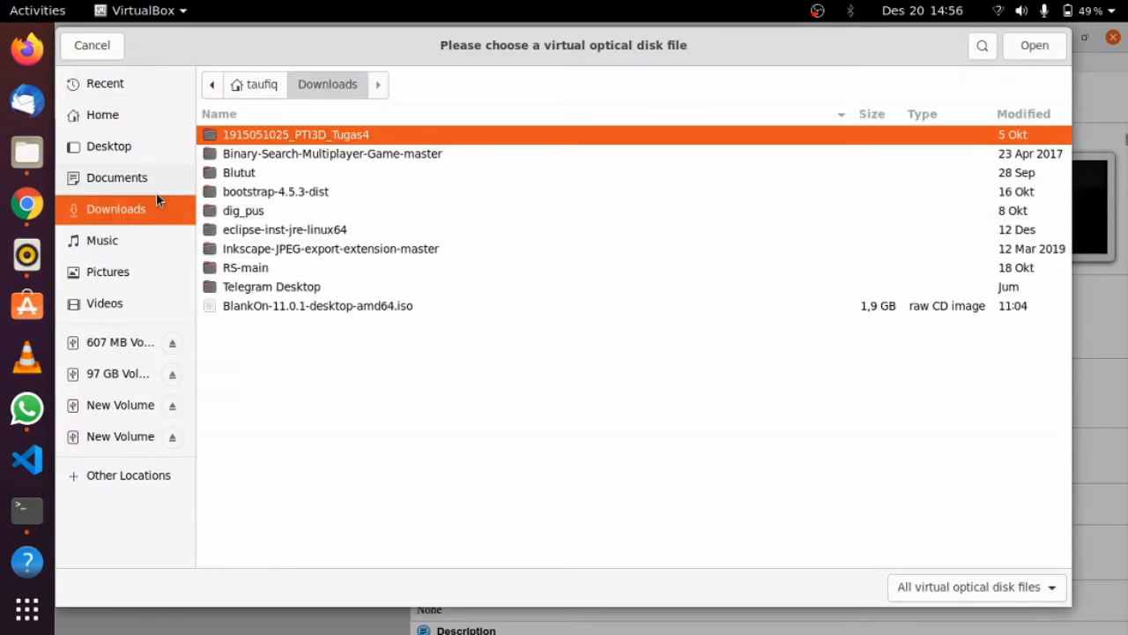
pyautogui.click(384, 308)
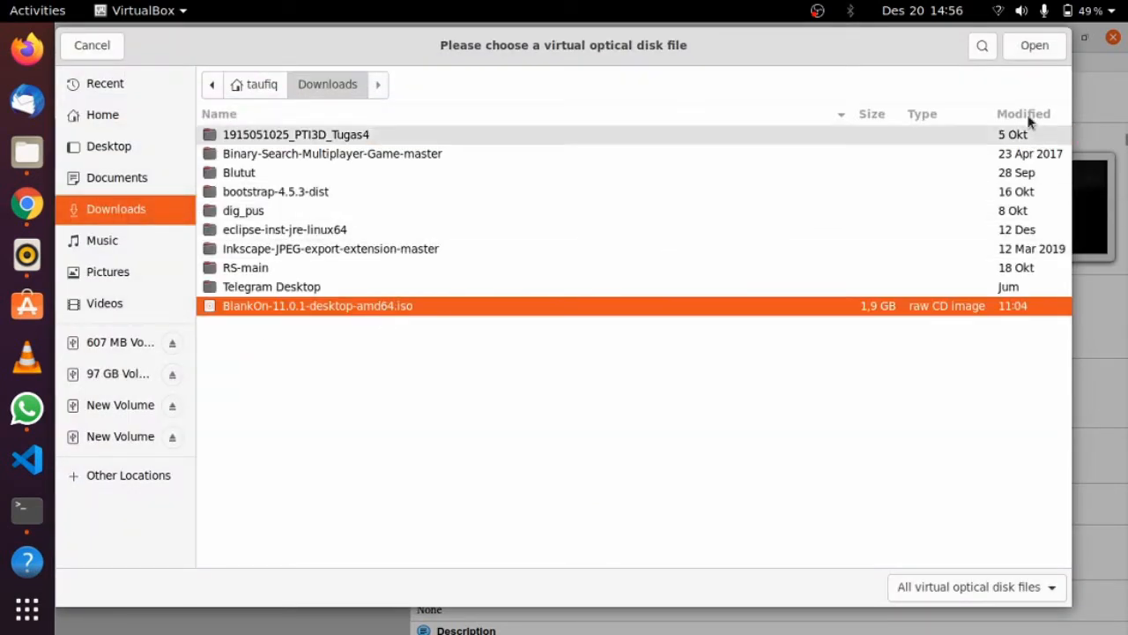
pyautogui.click(1022, 50)
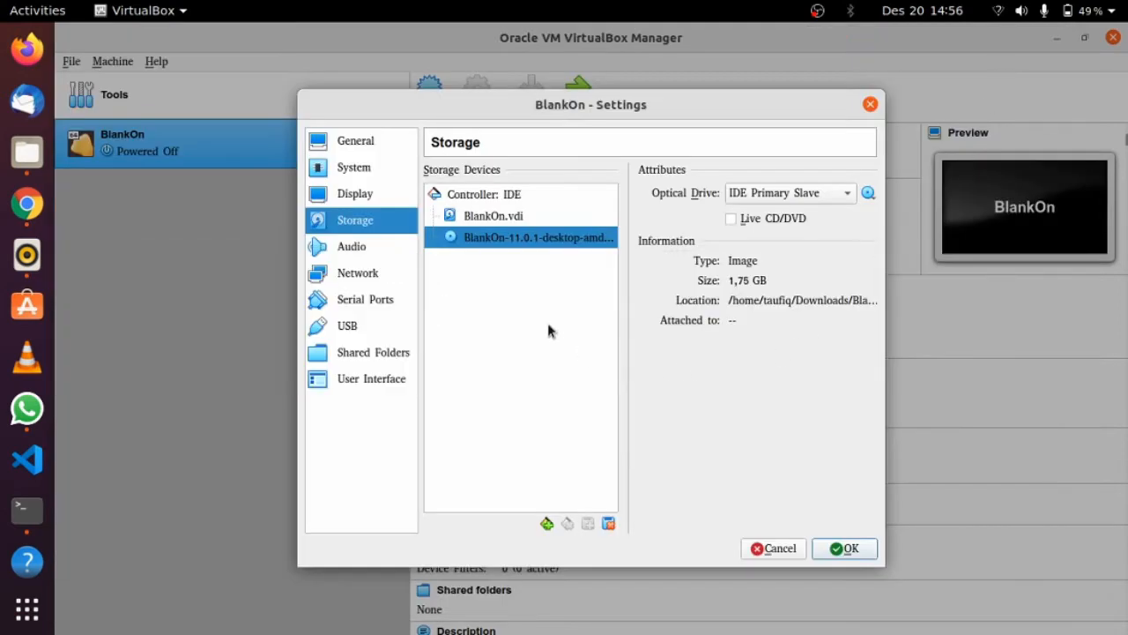
pyautogui.click(842, 550)
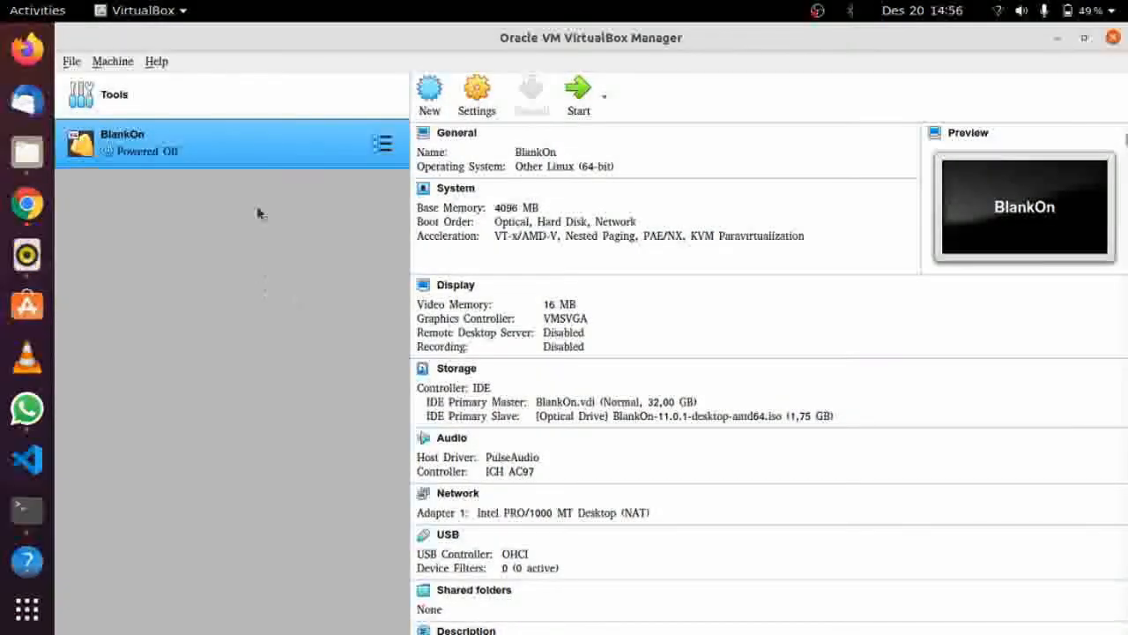
# Normal-start the BlankOn VM with BlankOn-11.0.1-desktop-amd64.iso as the start-up disk
pyautogui.rightClick(285, 138)
pyautogui.moveTo(302, 281)
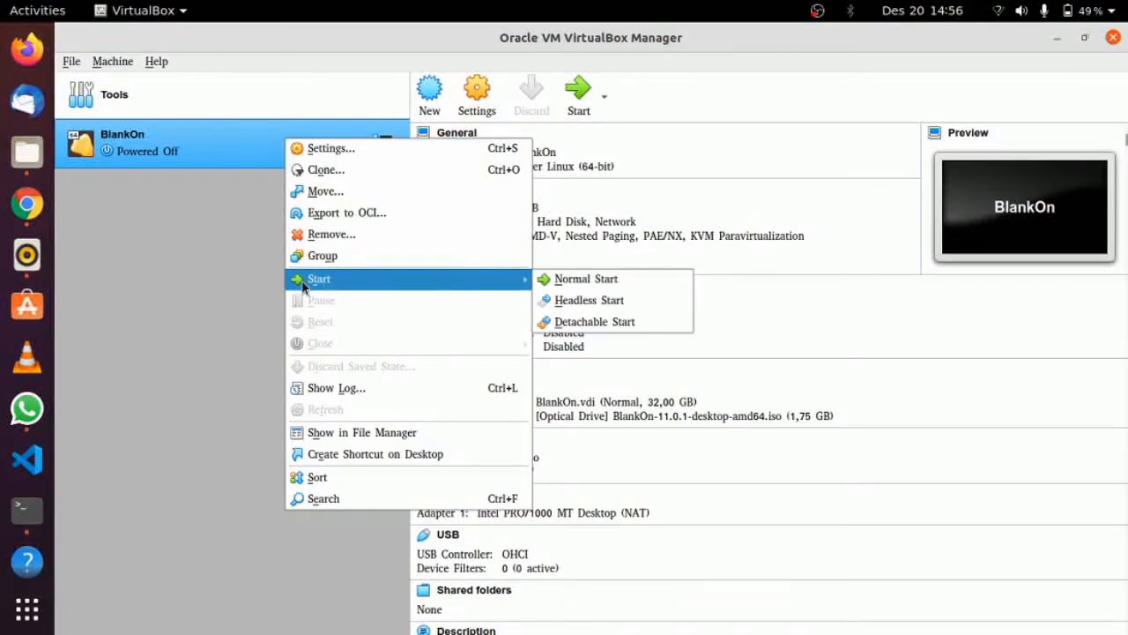
pyautogui.click(572, 281)
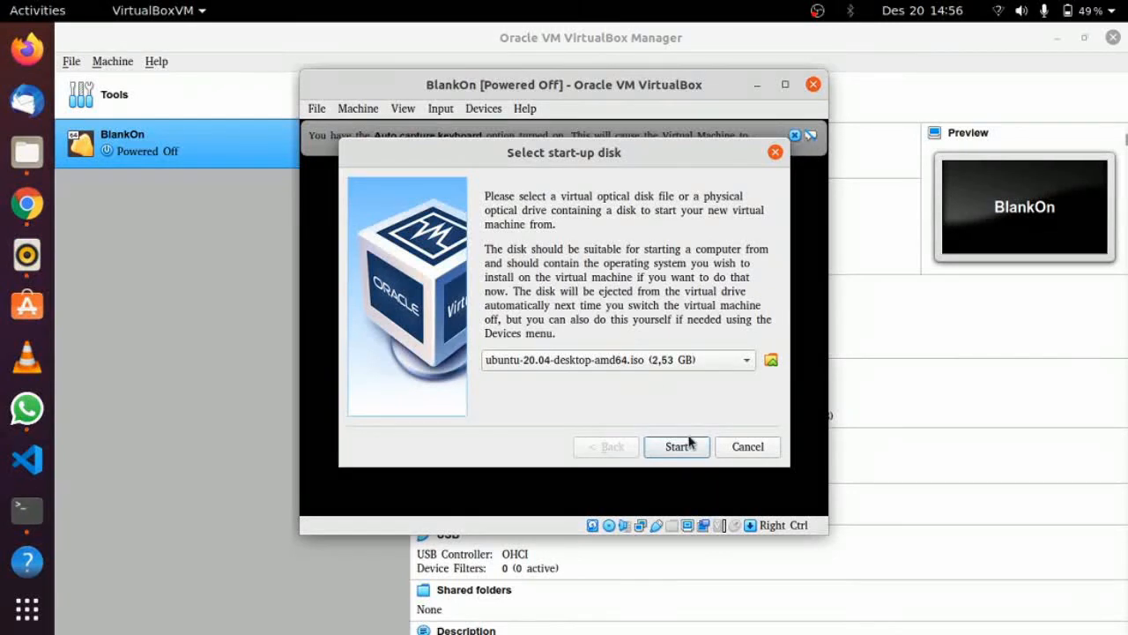
pyautogui.click(747, 361)
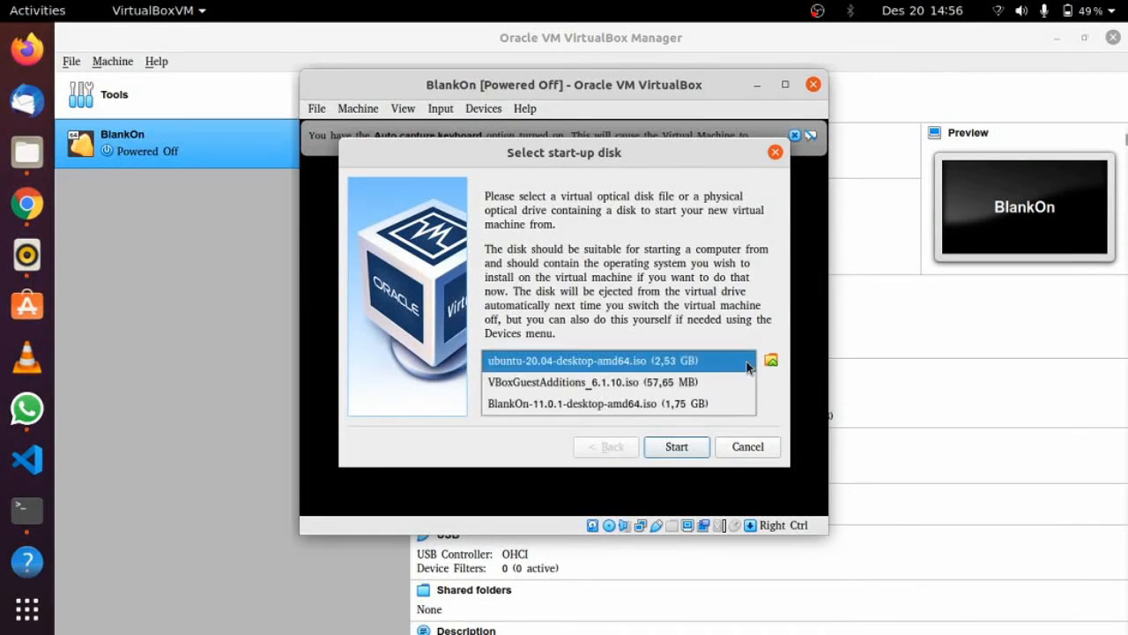
pyautogui.click(701, 403)
pyautogui.click(676, 447)
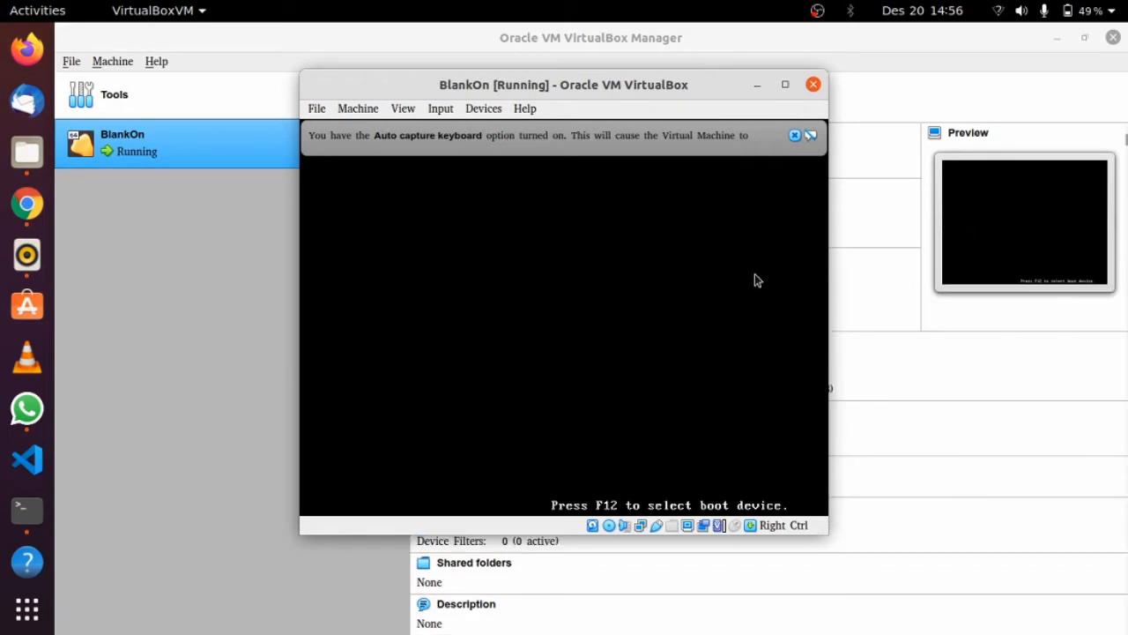
# Maximize the BlankOn VM window and close the mouse-integration and keyboard auto-capture notices
pyautogui.click(785, 84)
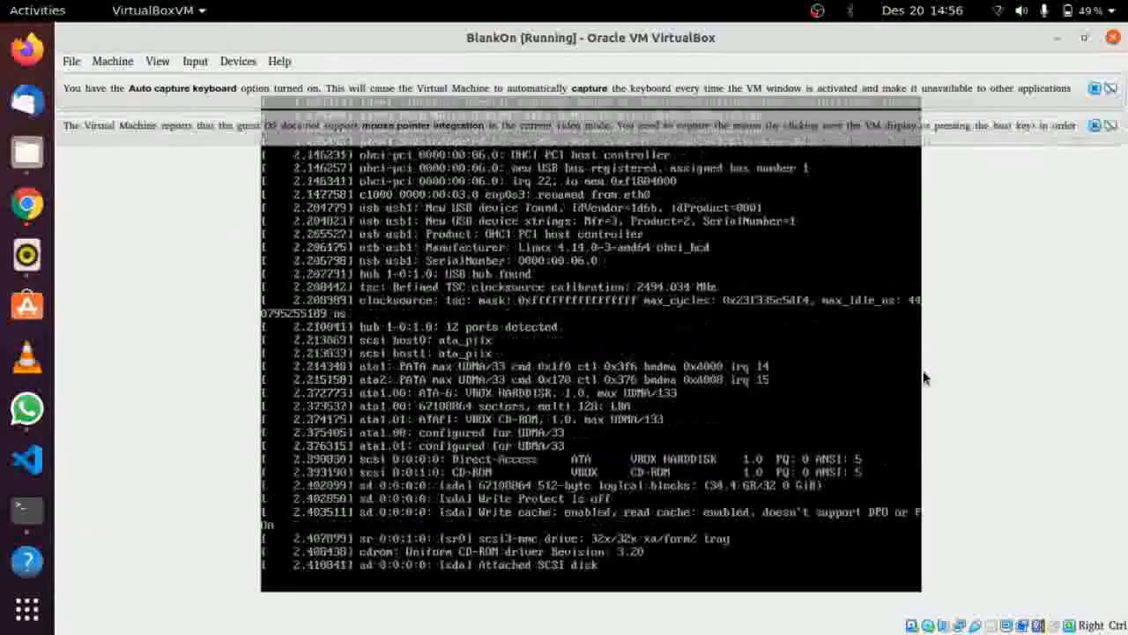
pyautogui.click(1094, 126)
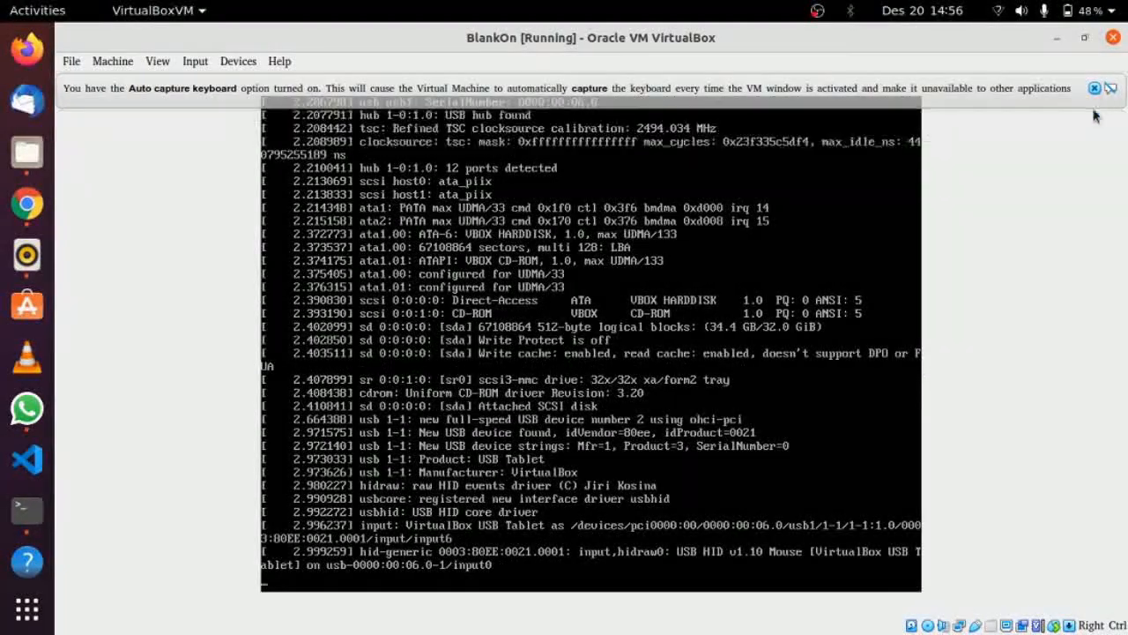
pyautogui.click(1094, 89)
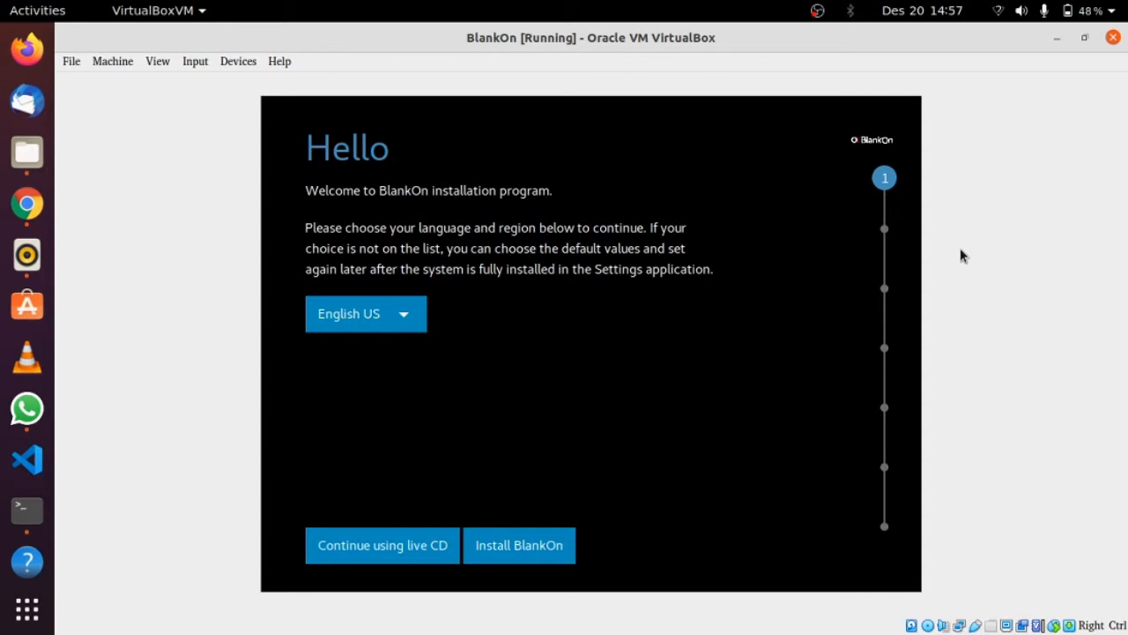
# Keep English US as the installer language and start the BlankOn installation
pyautogui.click(405, 322)
pyautogui.click(404, 321)
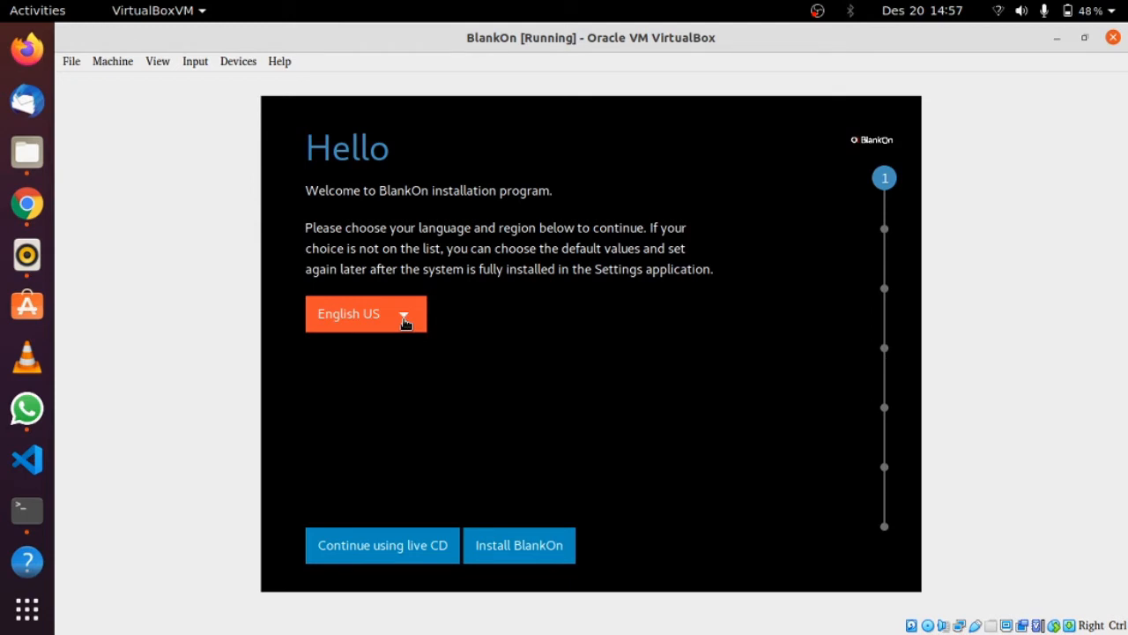
pyautogui.click(397, 536)
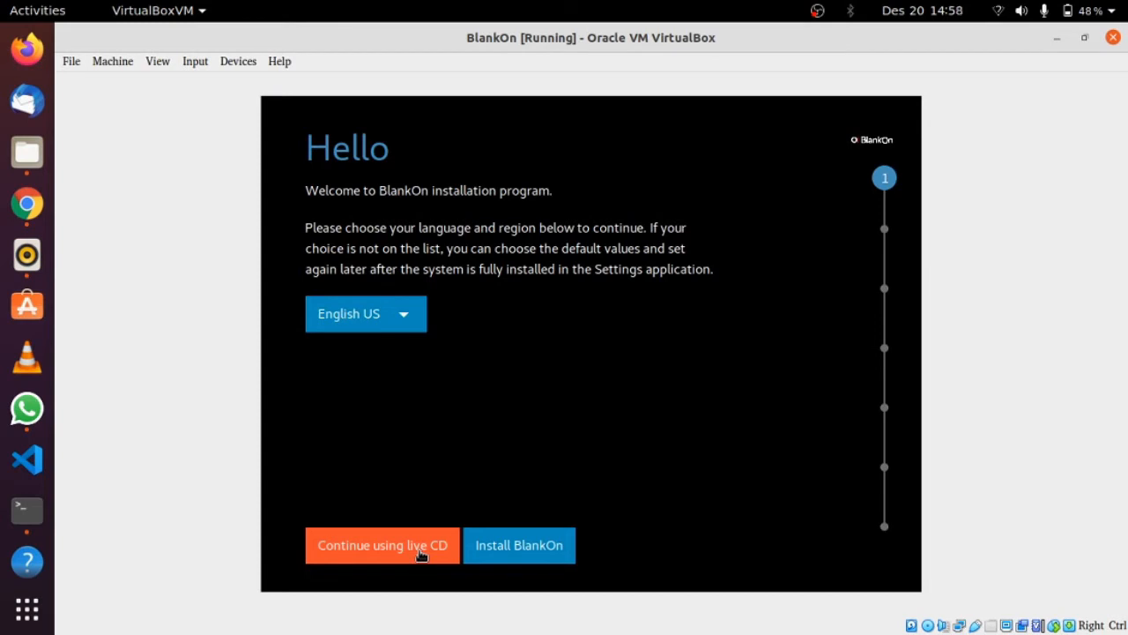
pyautogui.click(520, 546)
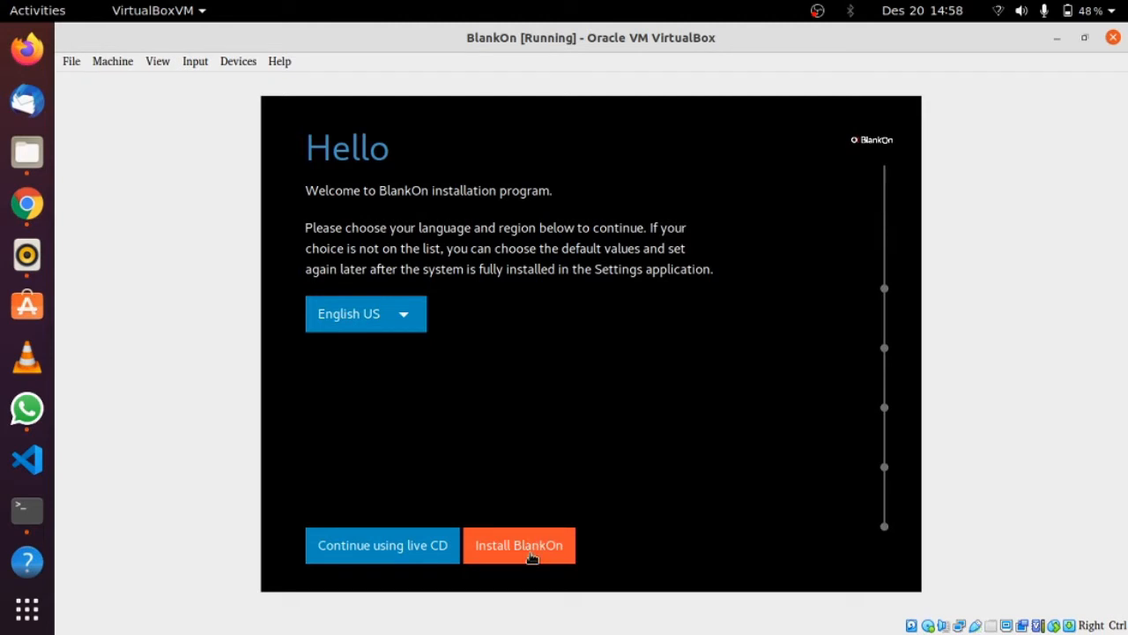
pyautogui.click(552, 548)
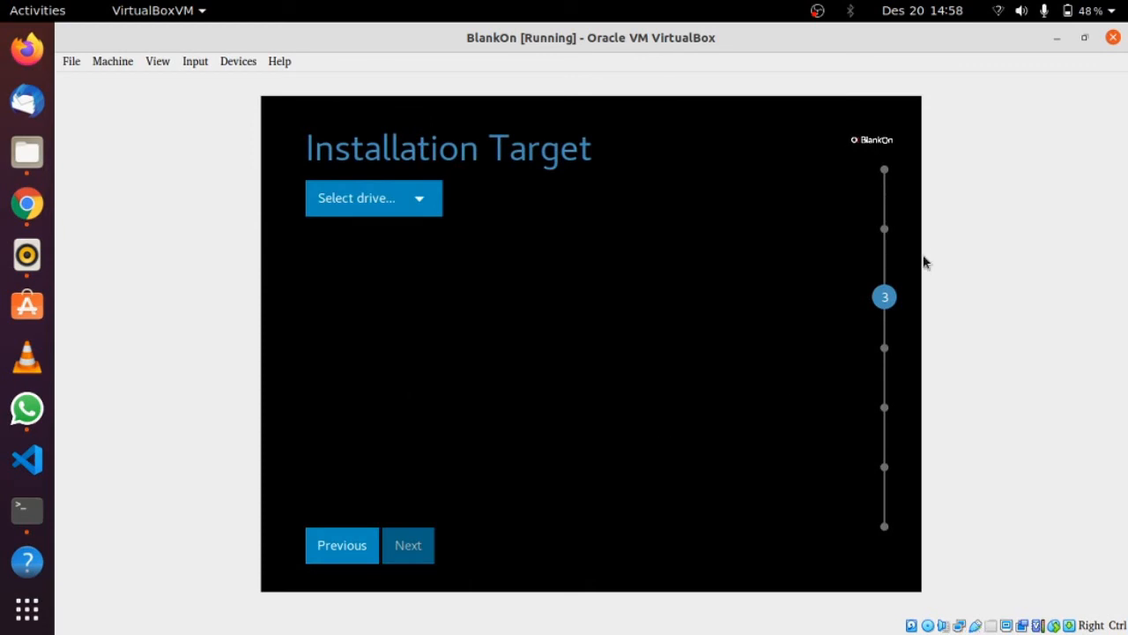
# Set the time zone to Asia/Jakarta and continue to the Installation Target step
pyautogui.click(346, 546)
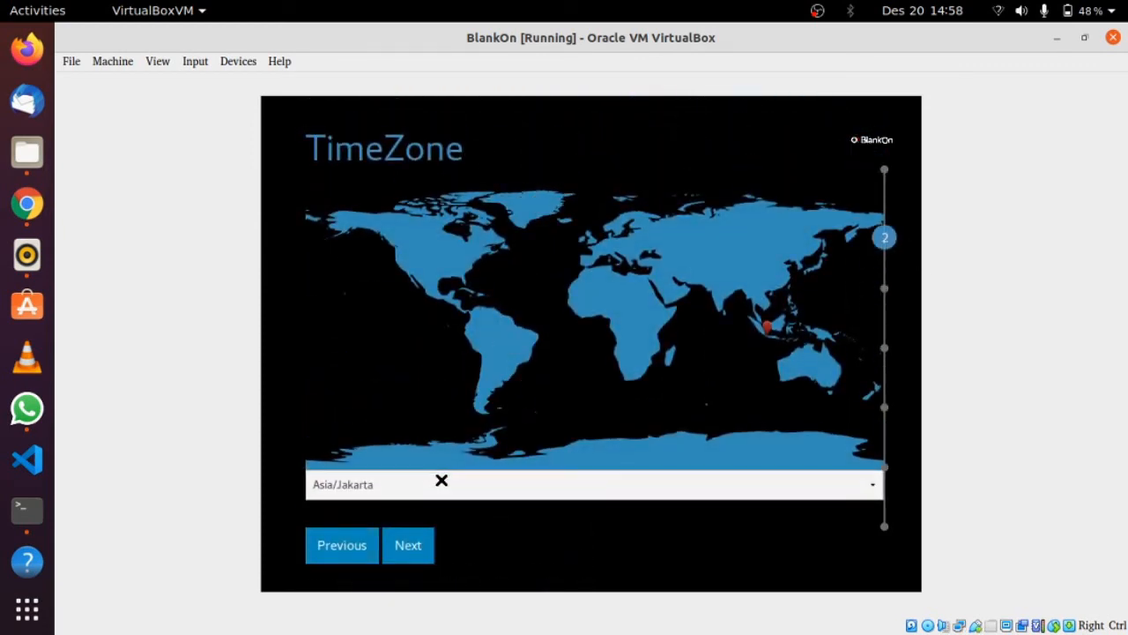
pyautogui.click(441, 480)
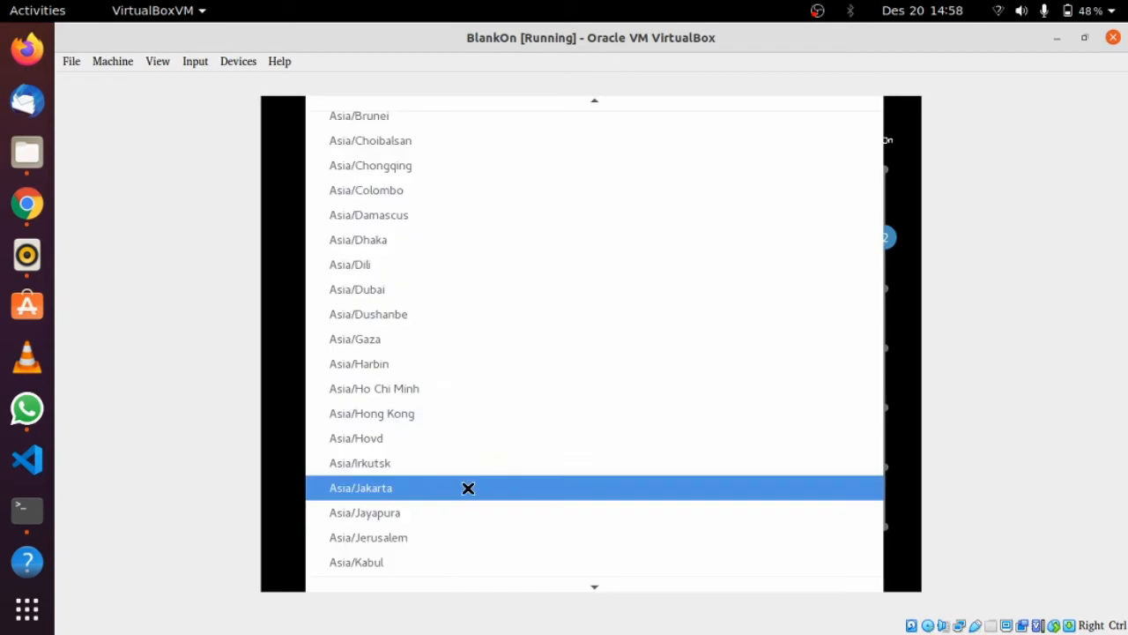
pyautogui.click(377, 490)
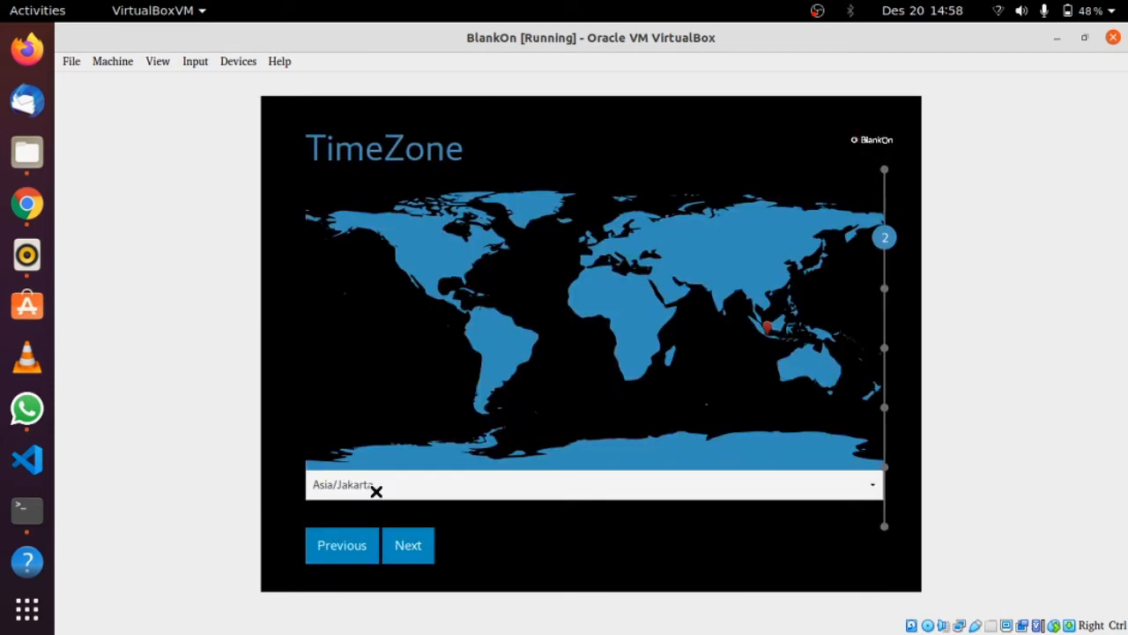
pyautogui.click(387, 546)
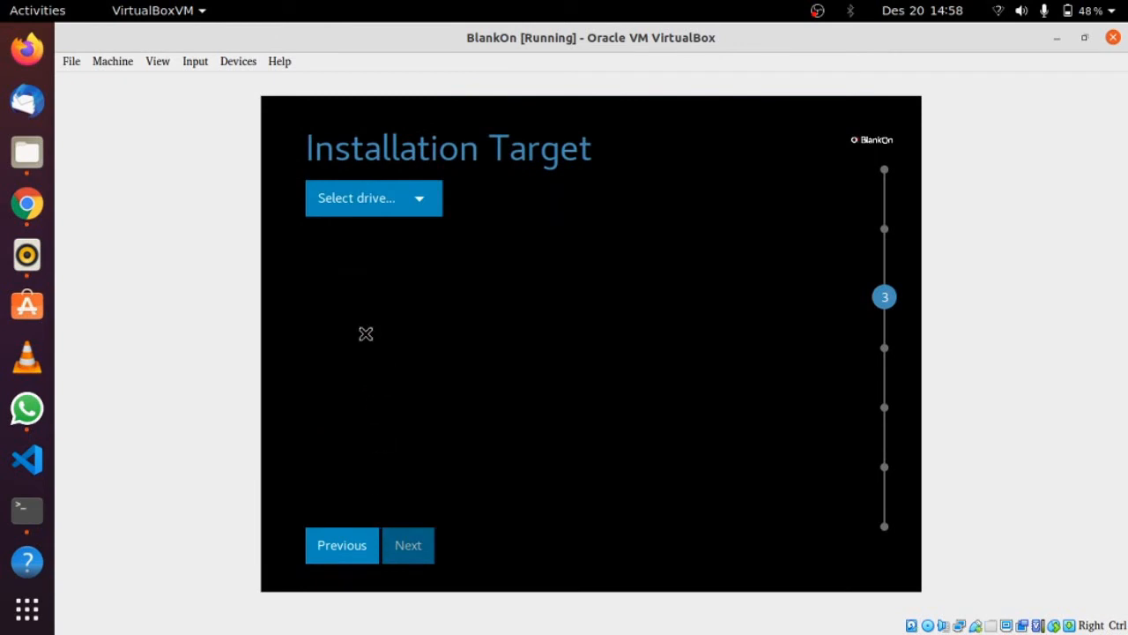
# Choose /dev/sda - ATA VBOX HARDDISK as the target with Clean Install, then continue
pyautogui.click(410, 210)
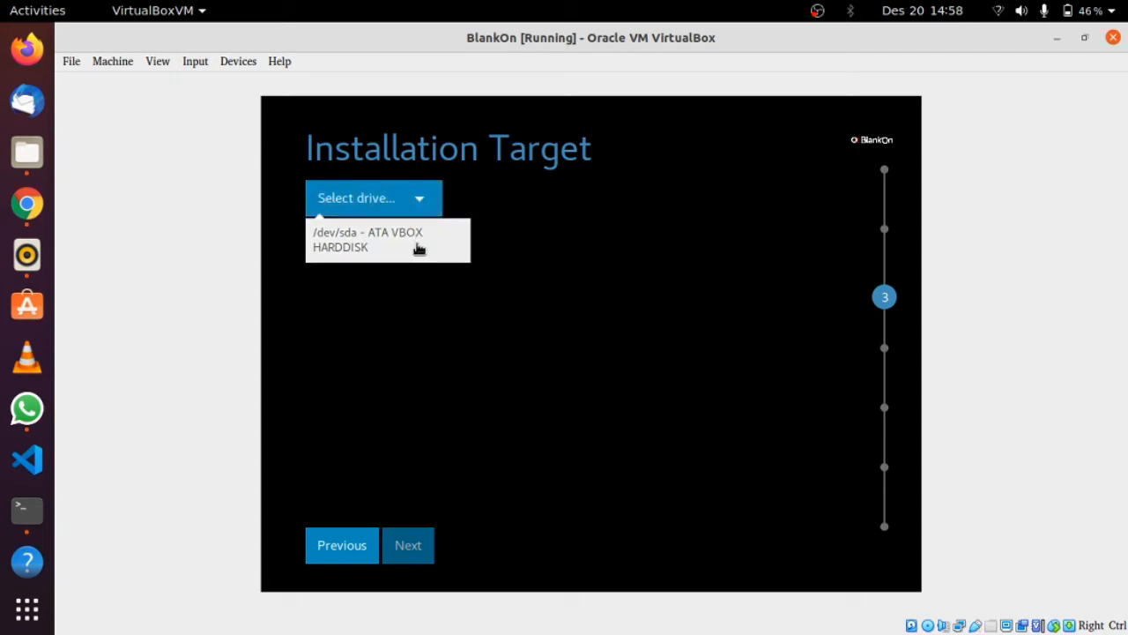
pyautogui.click(373, 243)
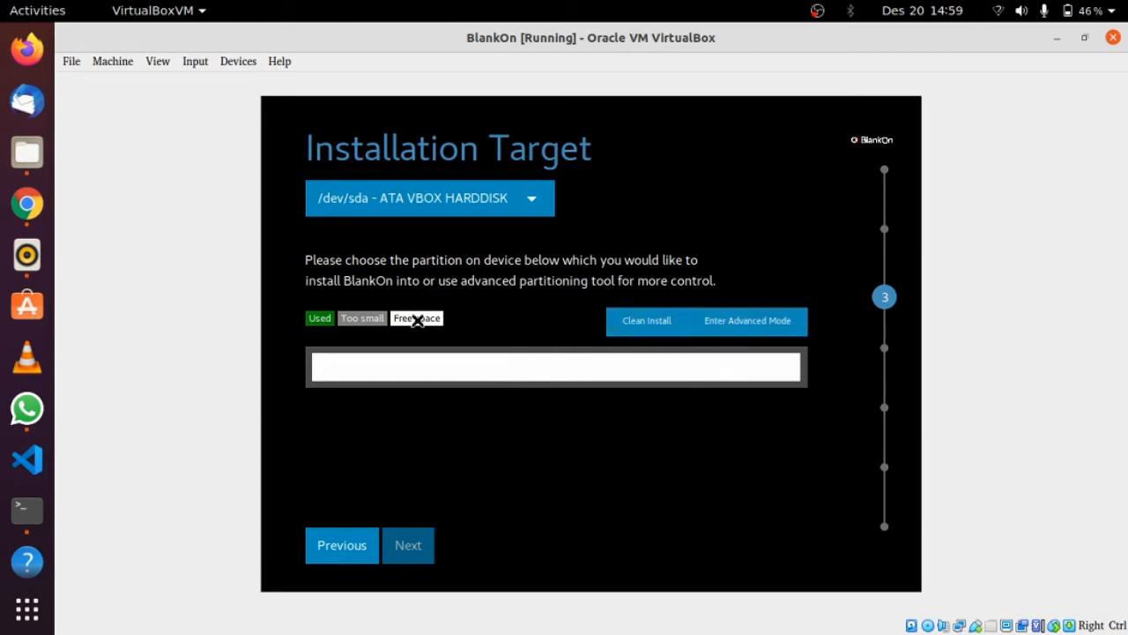
pyautogui.click(648, 320)
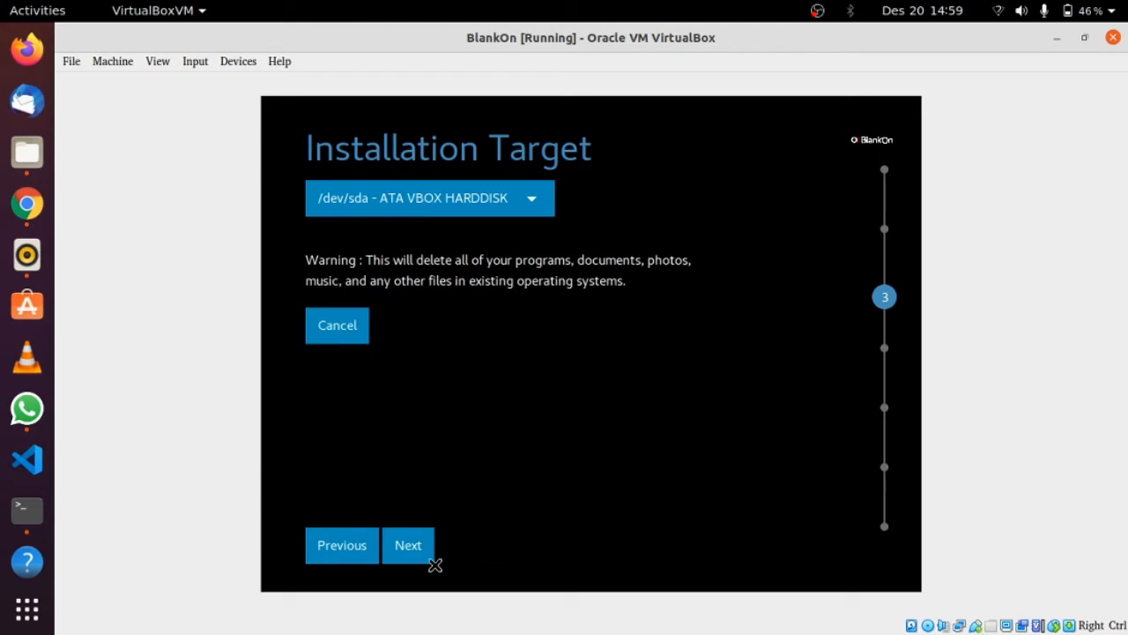
pyautogui.click(407, 546)
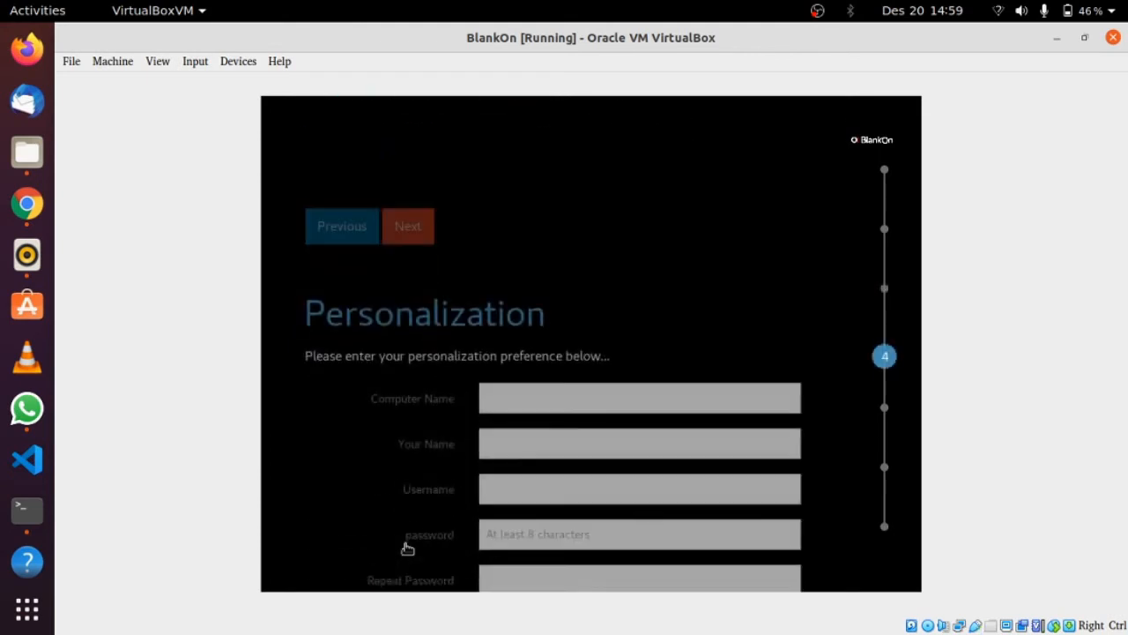
# Enter the computer name 'blankon', the user's full name and the account username
pyautogui.click(543, 241)
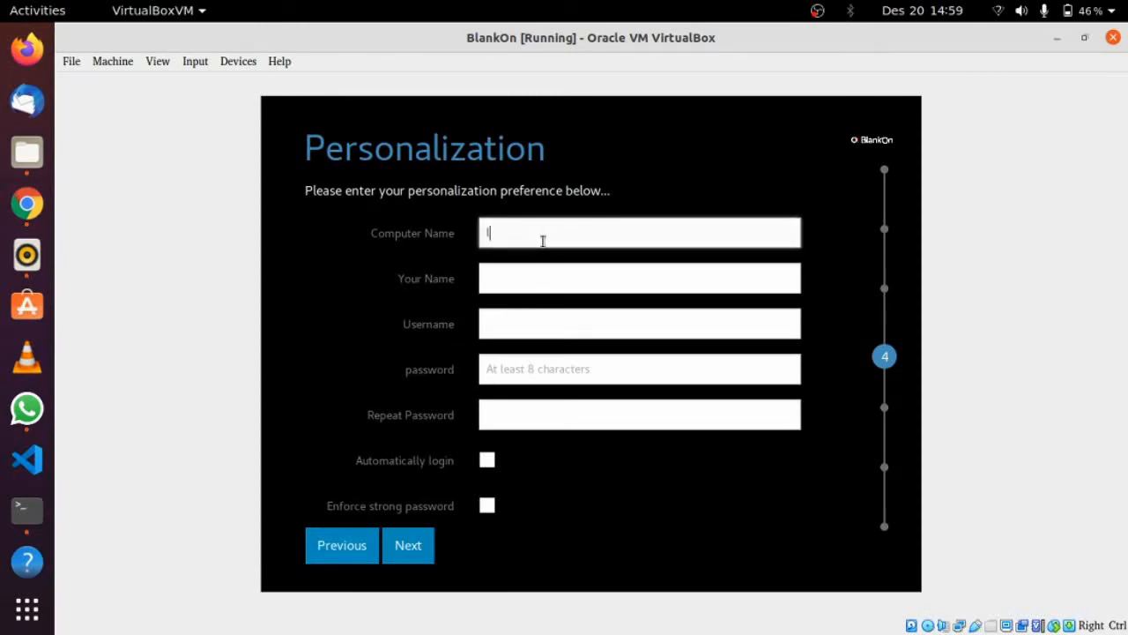
pyautogui.write('blankon')
pyautogui.click(561, 288)
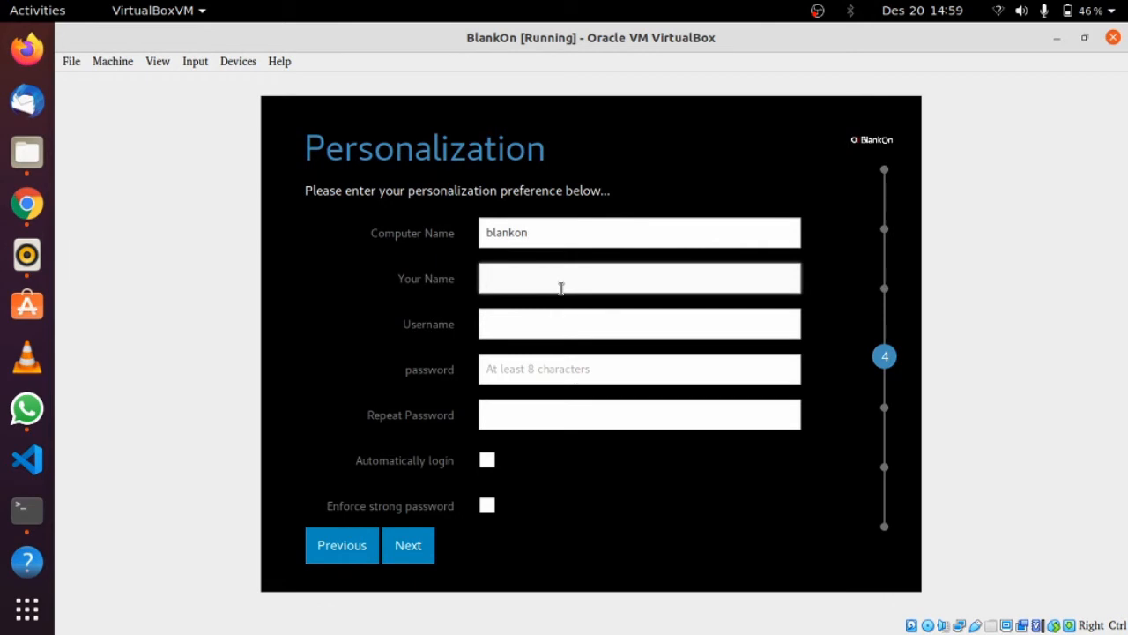
pyautogui.write('BlankOn')
pyautogui.click(559, 320)
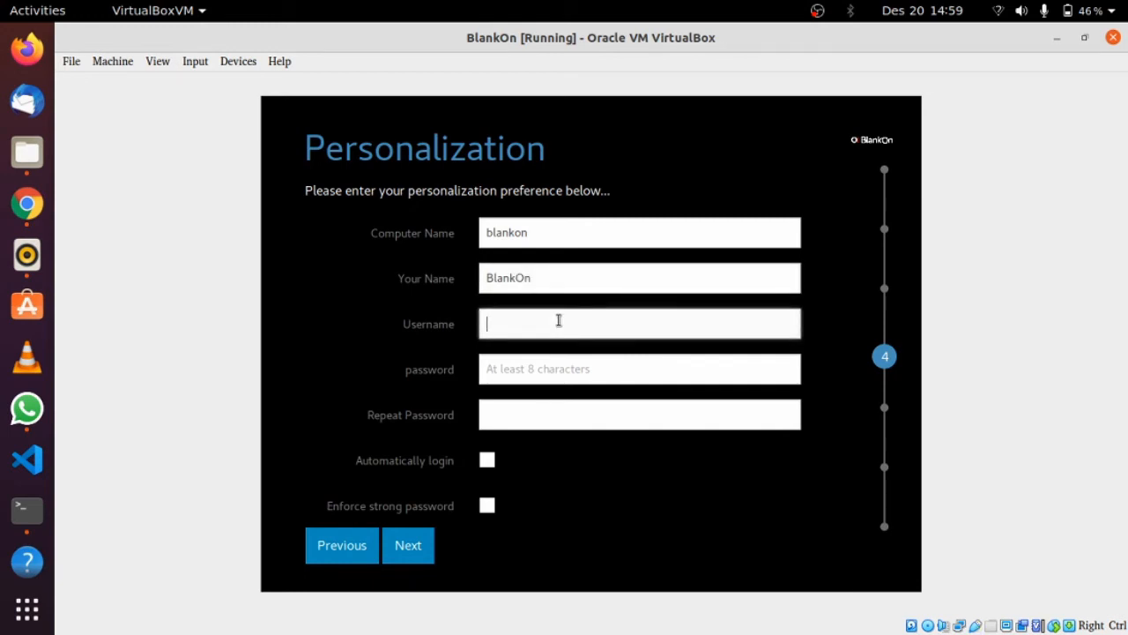
pyautogui.write('a')
pyautogui.press('BackSpace')
pyautogui.write('aln')
pyautogui.press('BackSpace')
pyautogui.press('BackSpace')
pyautogui.press('BackSpace')
pyautogui.write('blankon')
# Enter and confirm the account password, enable automatic login, and continue to the summary
pyautogui.click(569, 377)
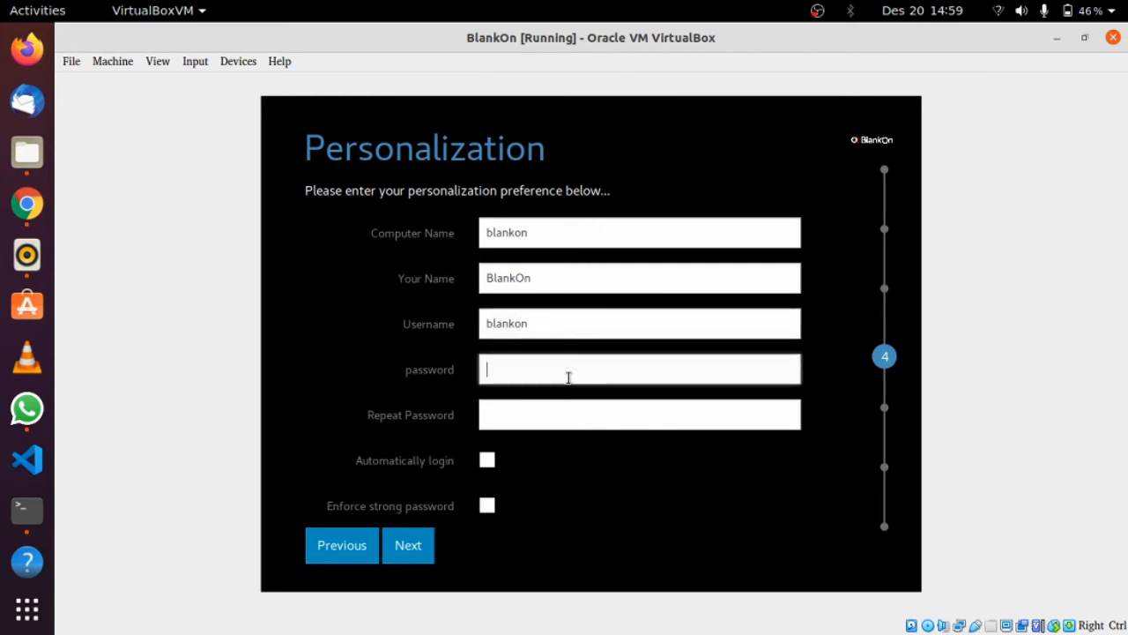
pyautogui.write('blankon12')
pyautogui.click(577, 420)
pyautogui.write('bla')
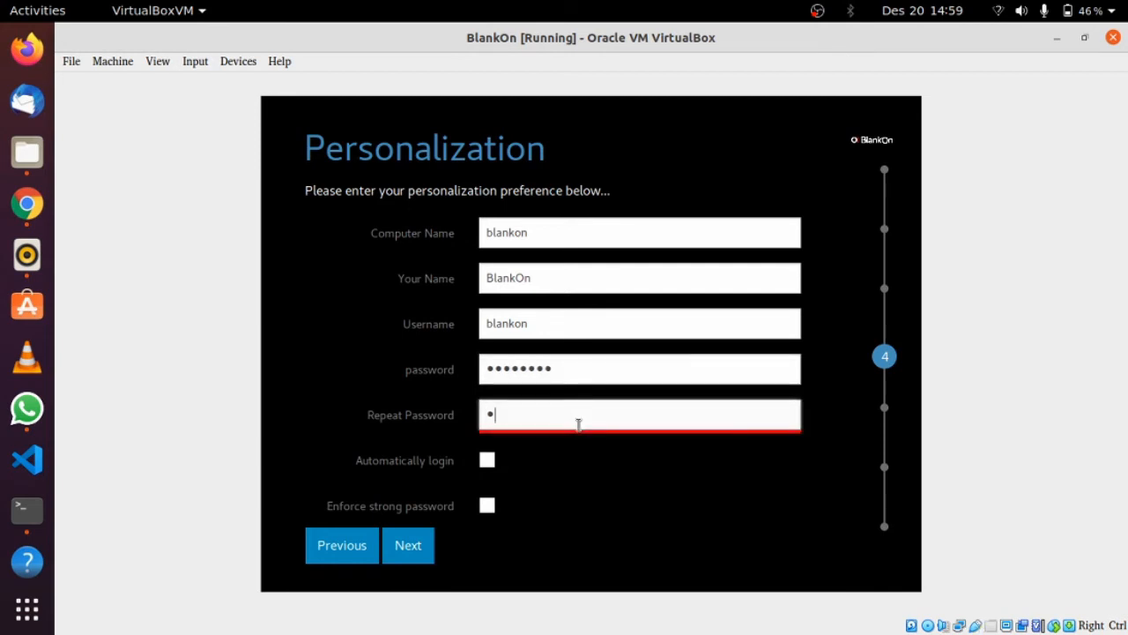
pyautogui.write('nkon12')
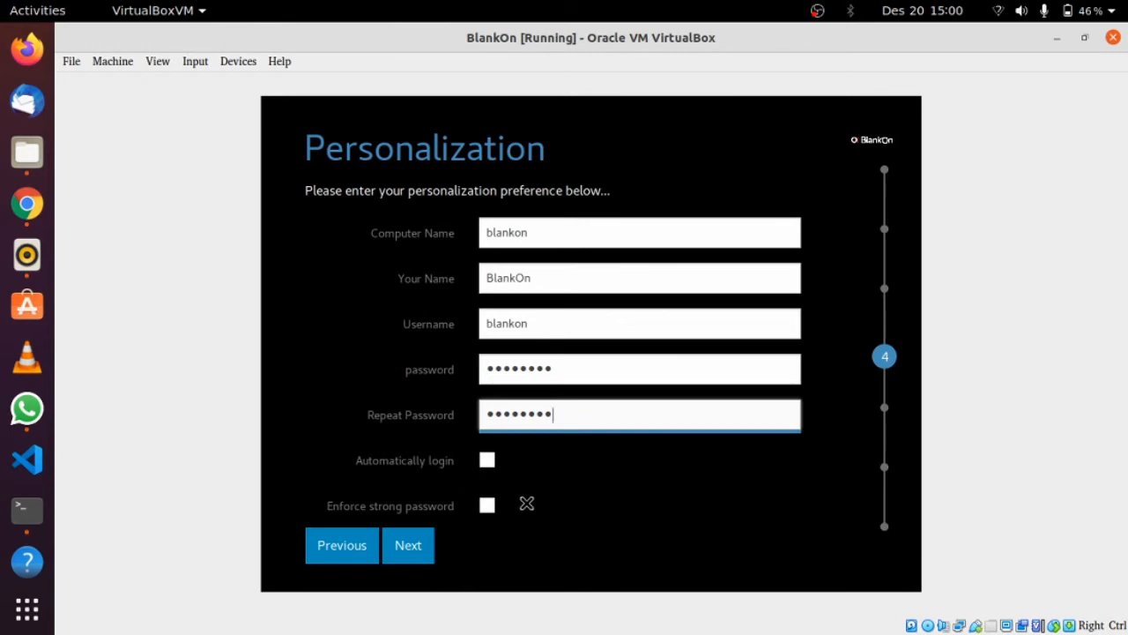
pyautogui.click(487, 505)
pyautogui.click(487, 459)
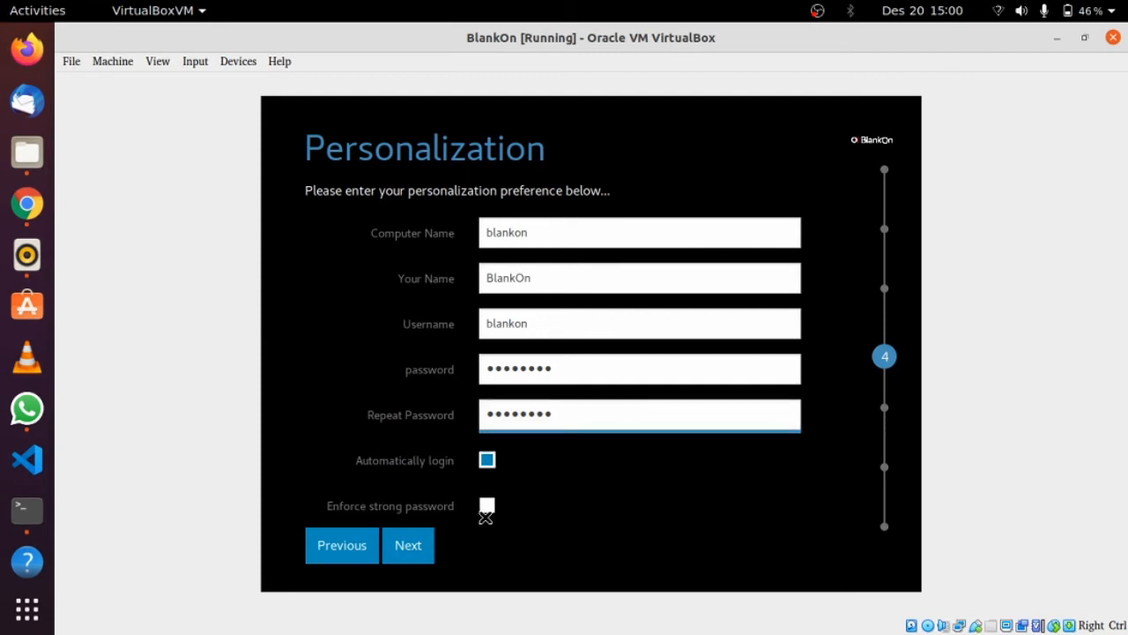
pyautogui.click(418, 553)
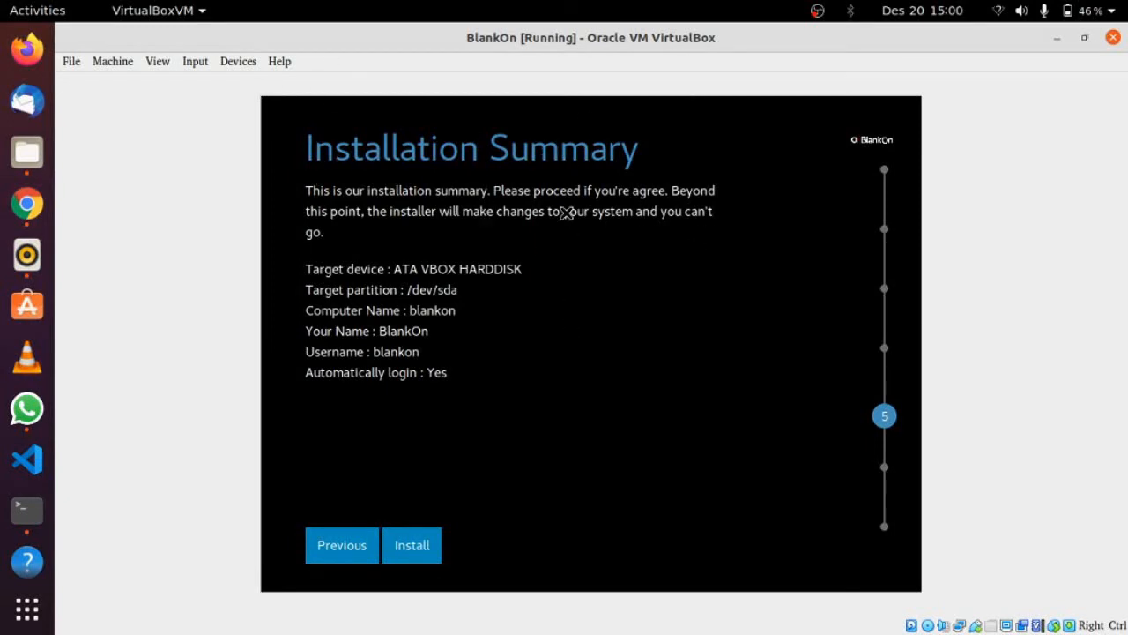
# Start installing BlankOn onto /dev/sda from the Installation Summary page
pyautogui.click(432, 547)
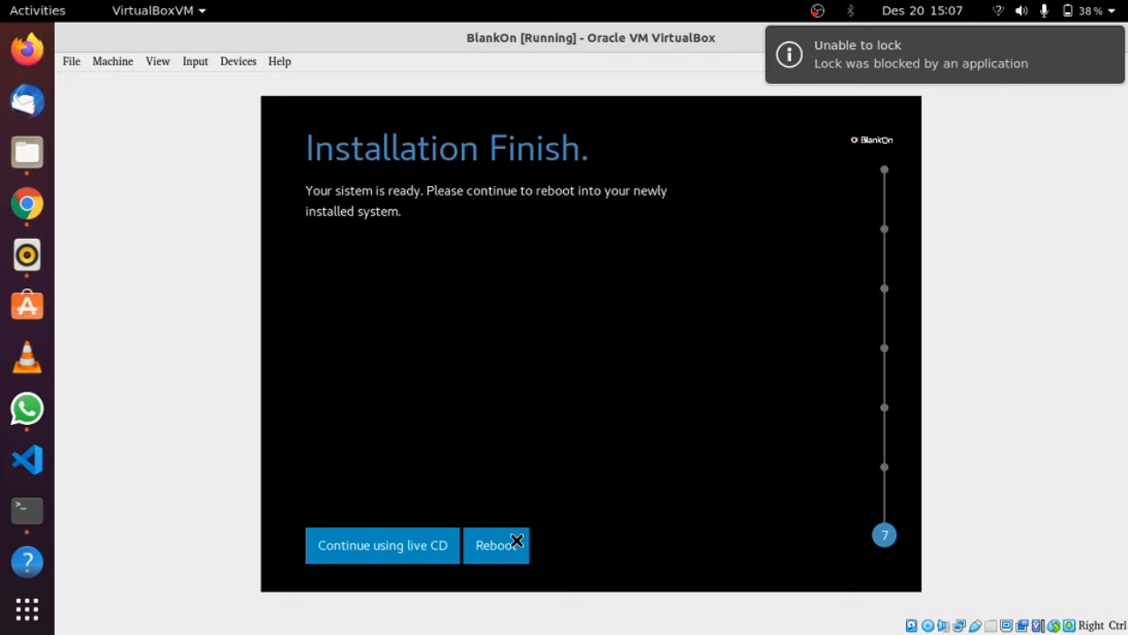
# Reboot into the installed BlankOn and close the keyboard auto-capture notice
pyautogui.click(516, 540)
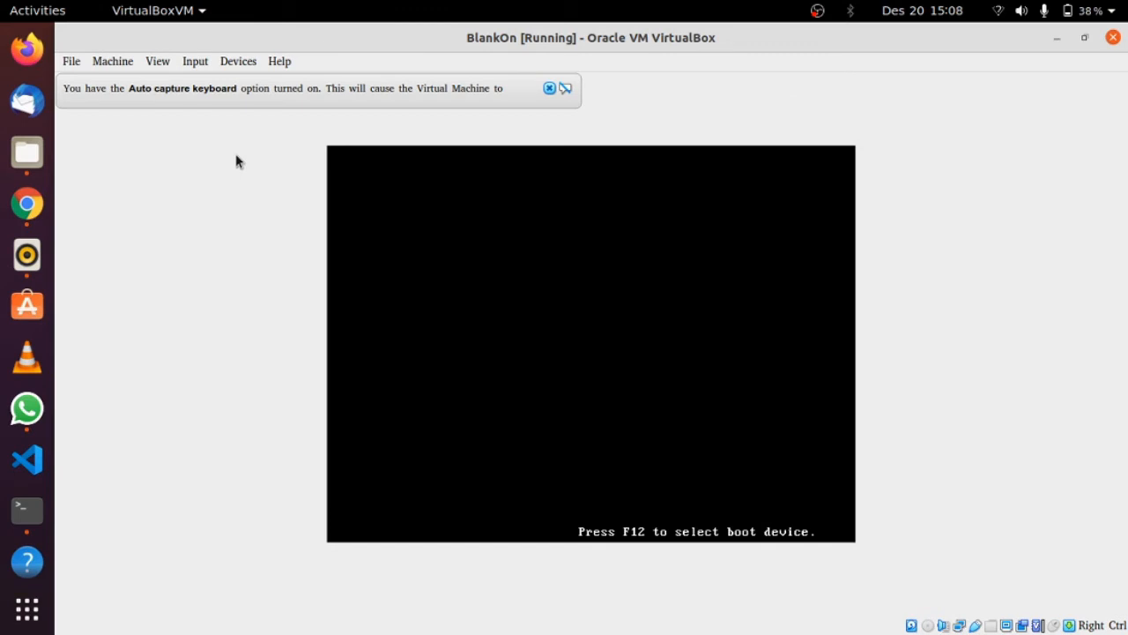
pyautogui.click(550, 88)
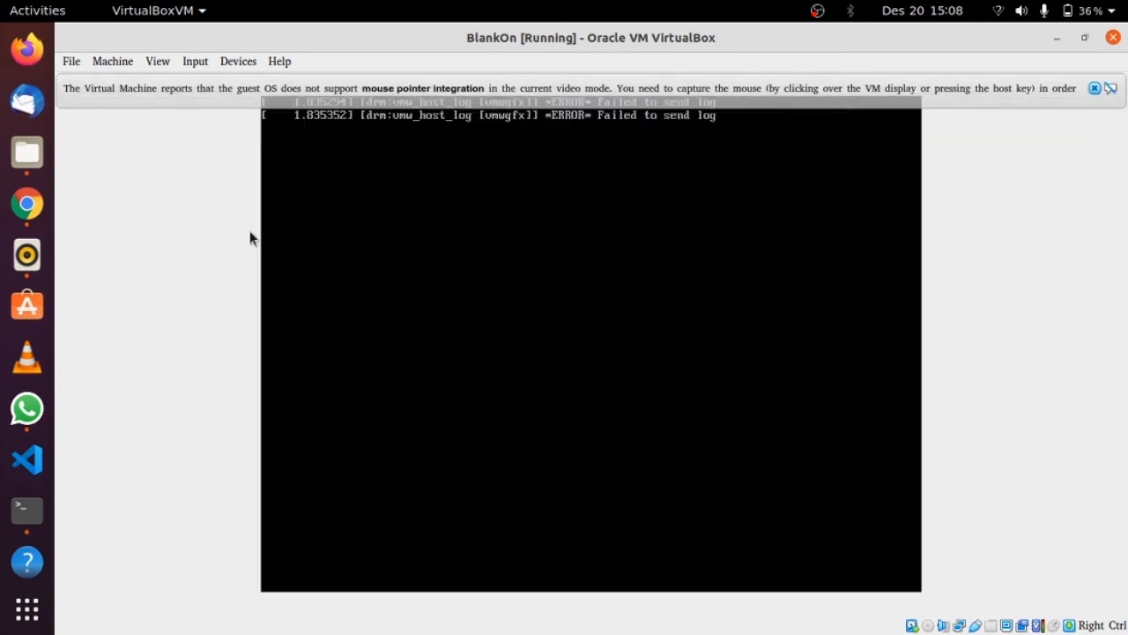
# Close the mouse pointer integration notice while BlankOn boots to its desktop
pyautogui.click(1094, 87)
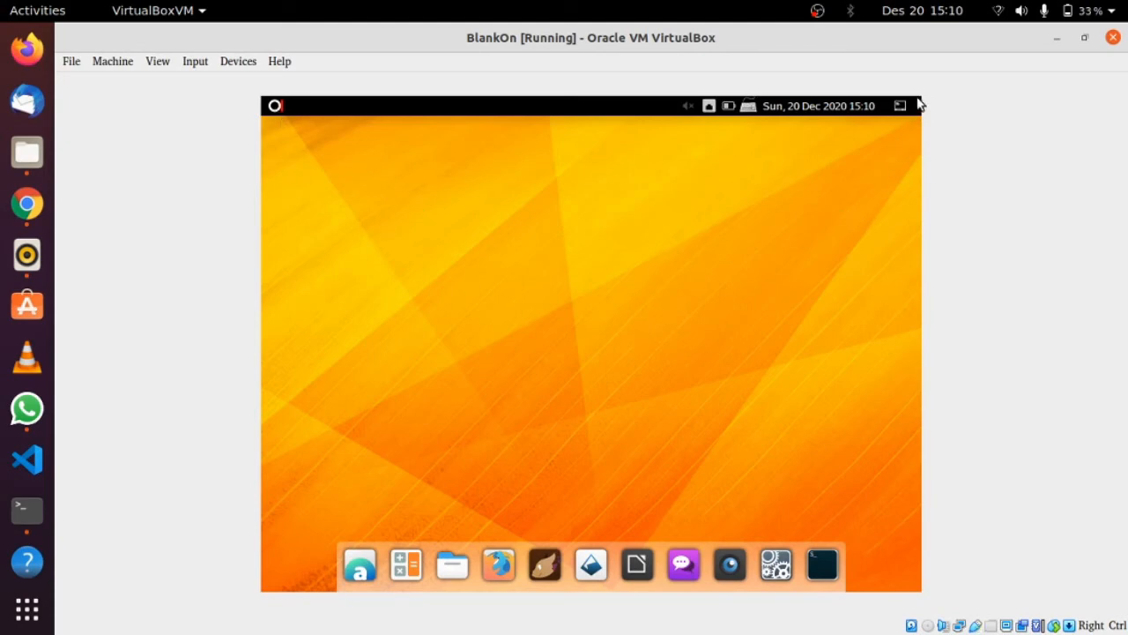
# Open BlankOn's Applications menu from the logo at the top-left of the VM screen
pyautogui.moveTo(920, 102)
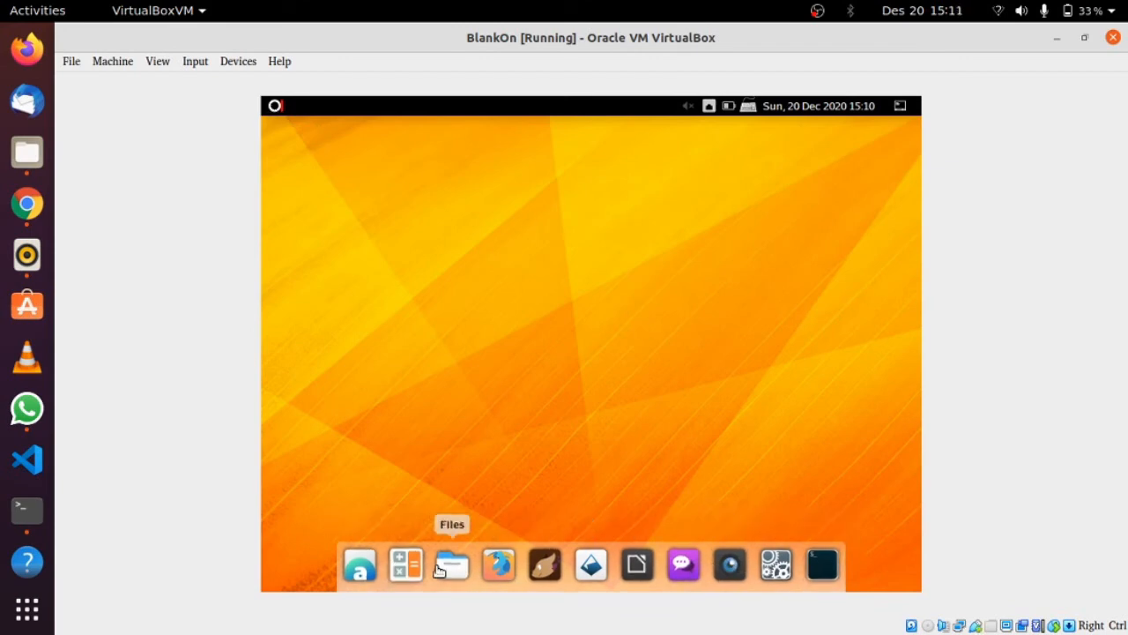
pyautogui.click(272, 107)
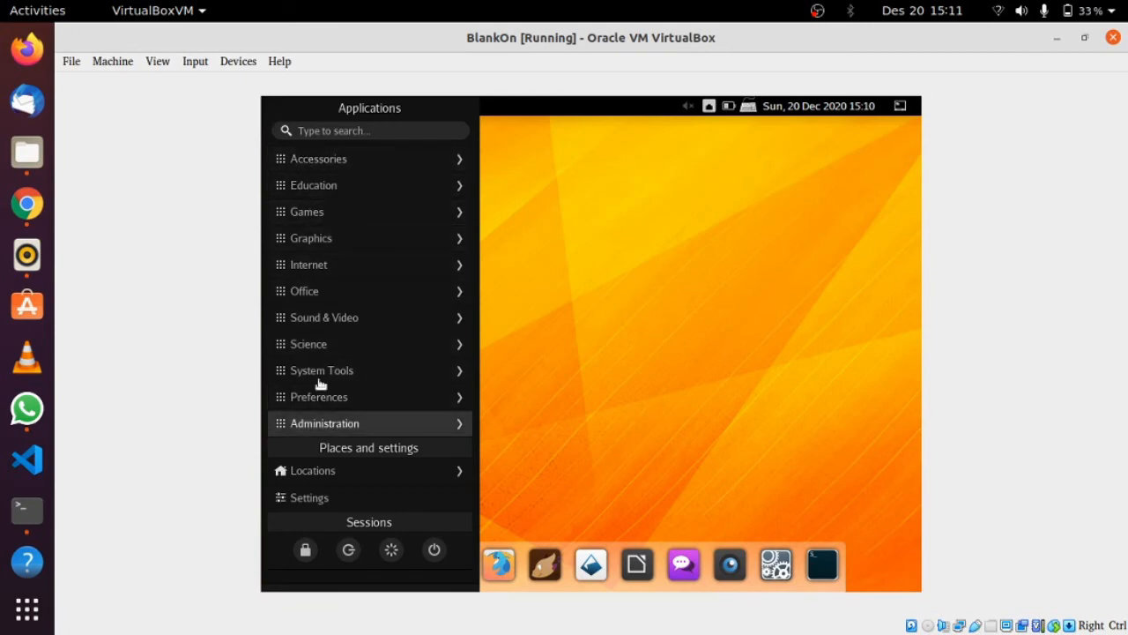
# Expand the Accessories, Education, Games and Graphics categories in turn, ending on Graphics
pyautogui.click(351, 170)
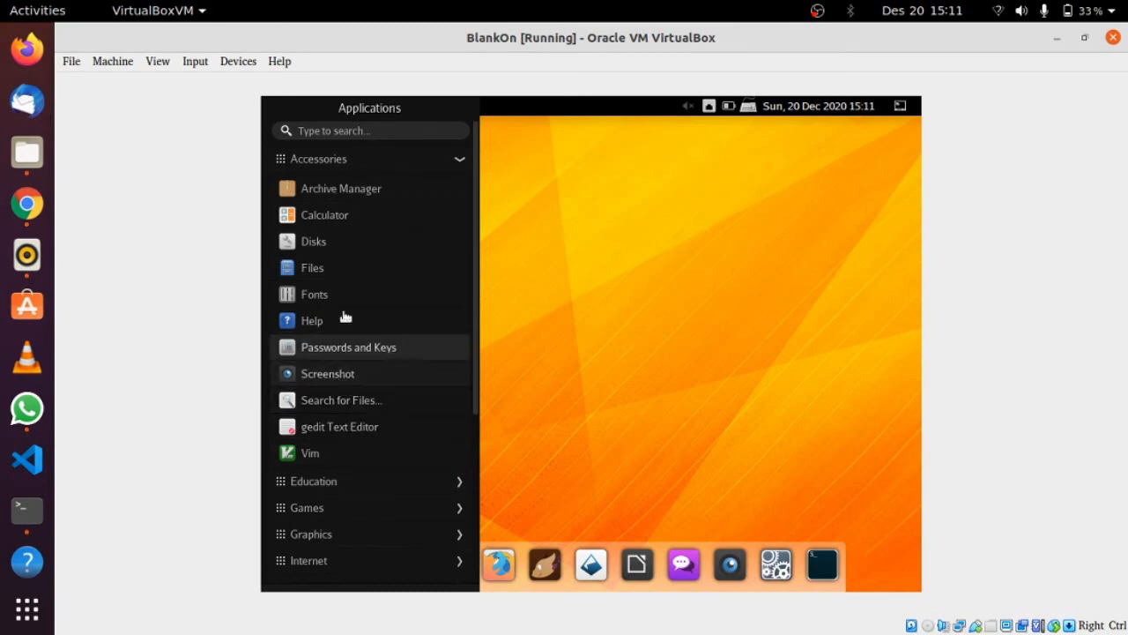
pyautogui.click(342, 159)
pyautogui.click(353, 187)
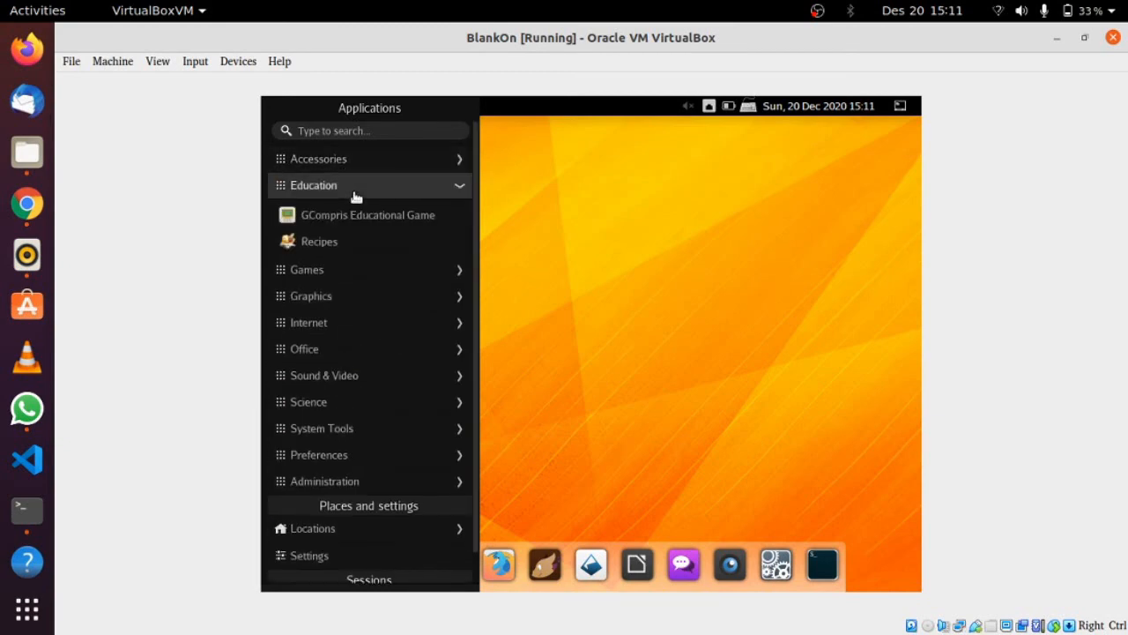
pyautogui.click(370, 267)
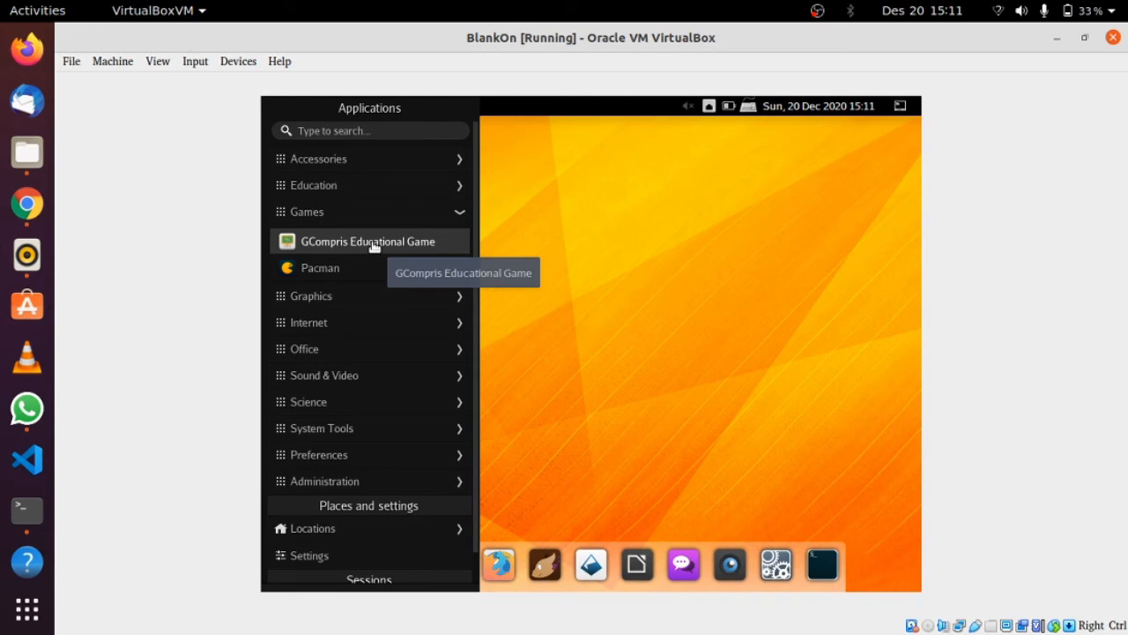
pyautogui.click(392, 296)
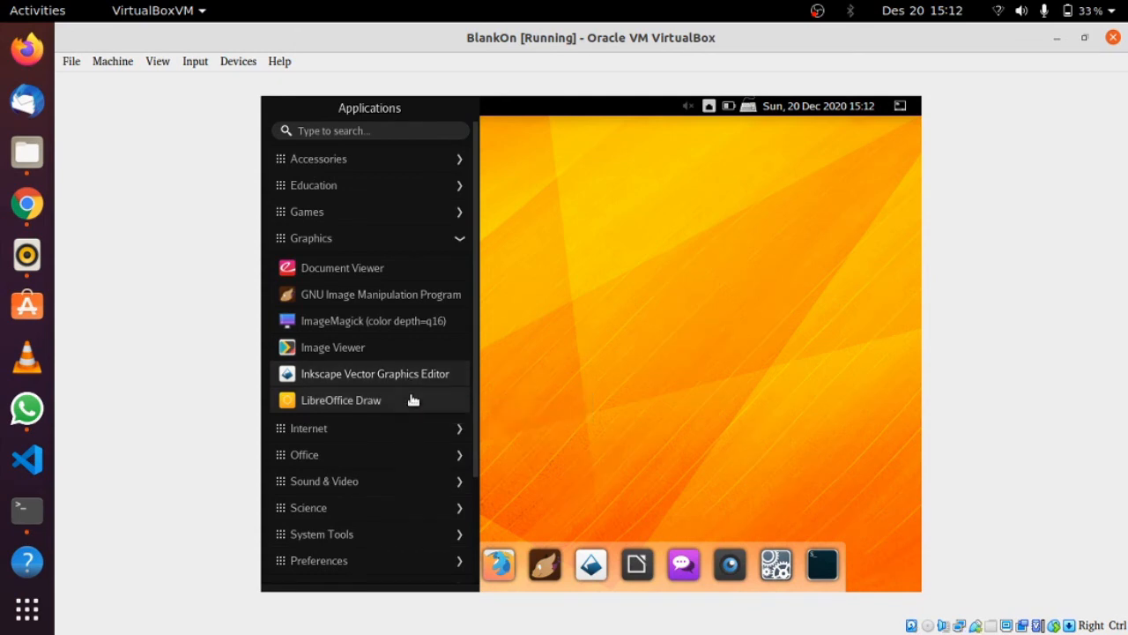
# Expand Internet and Office, then launch LibreOffice Writer to an empty Untitled 1 document
pyautogui.click(411, 429)
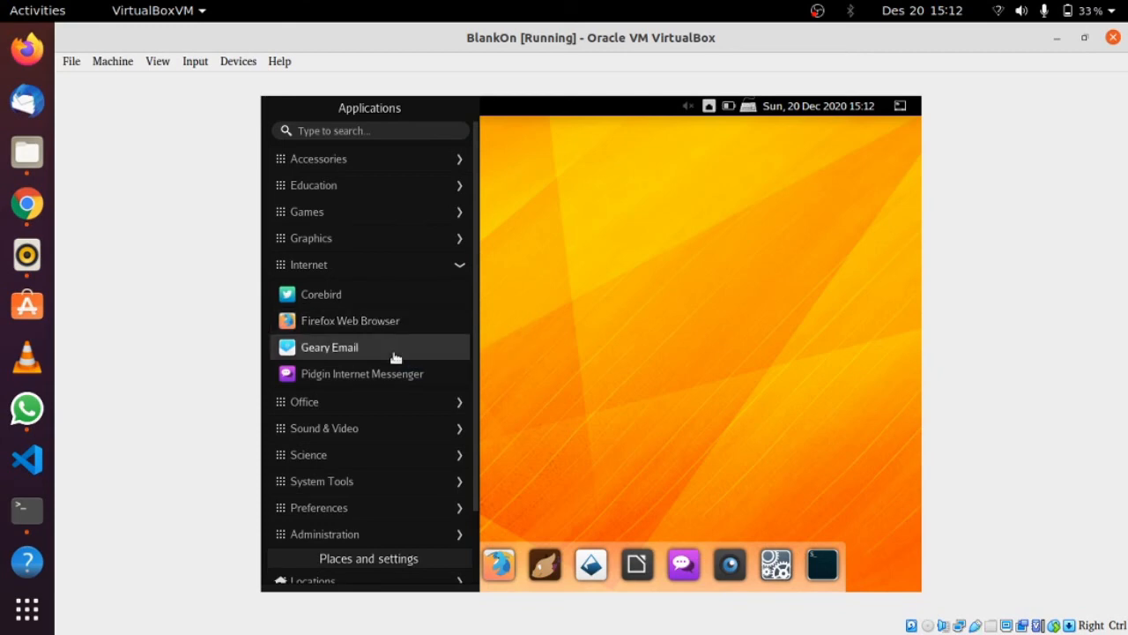
pyautogui.click(398, 401)
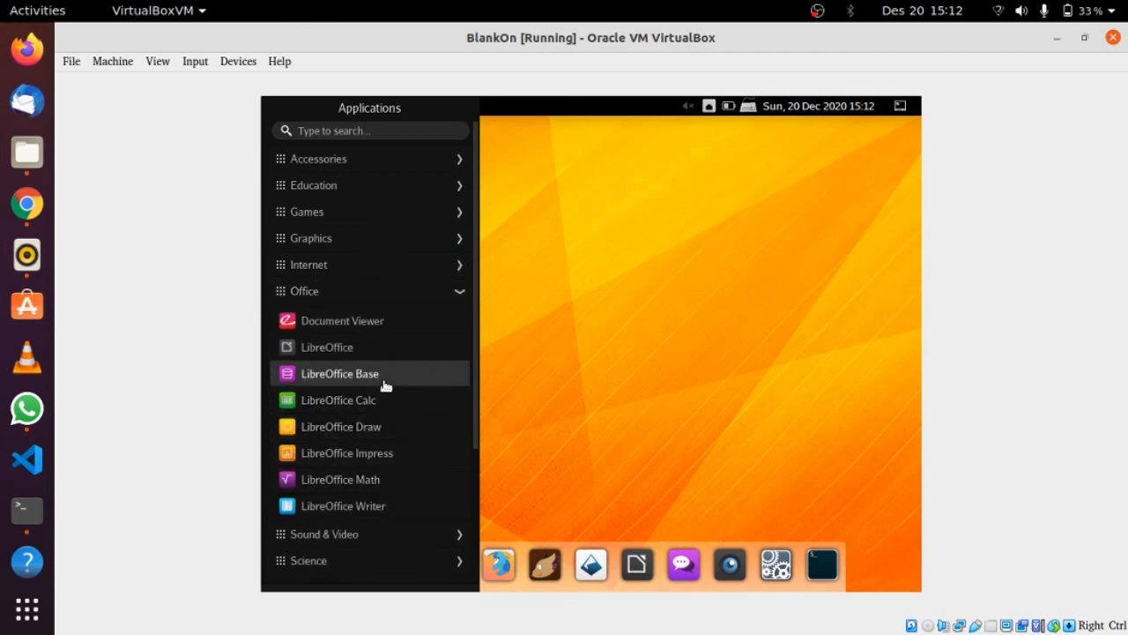
pyautogui.click(376, 507)
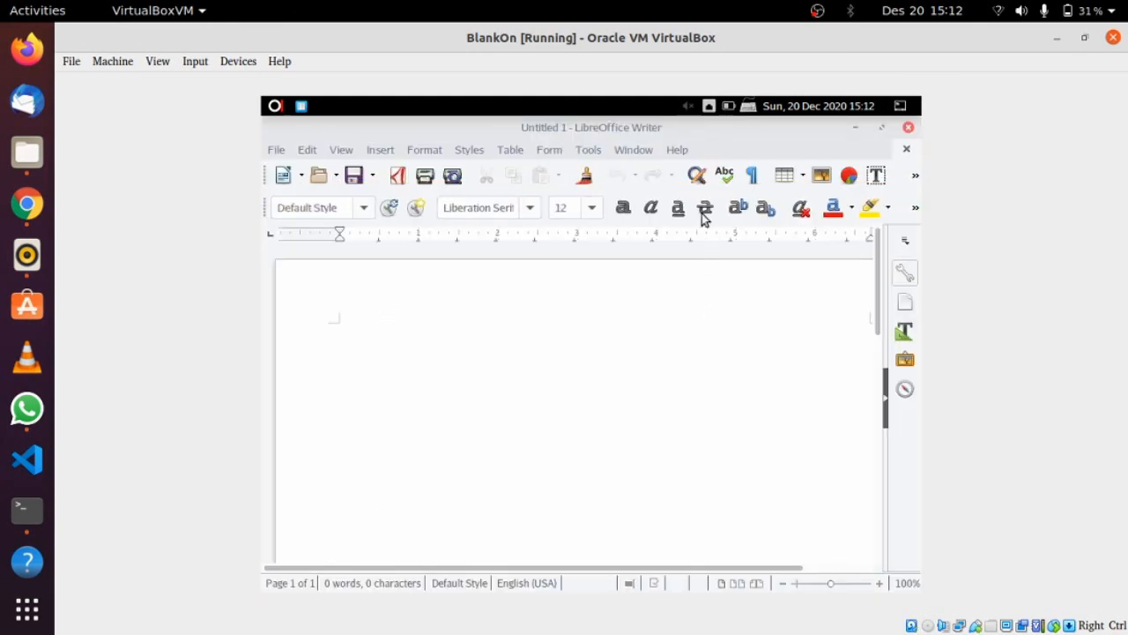
# Scroll the empty Untitled 1 Writer document down and back up once it loads
pyautogui.scroll(-3, 605, 340)
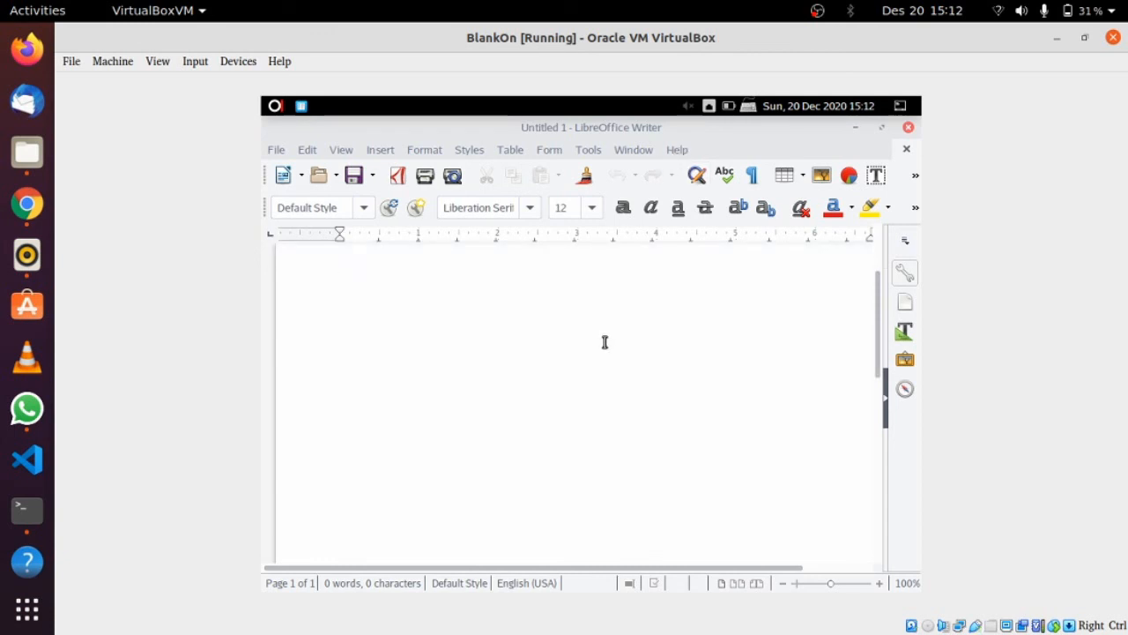
pyautogui.scroll(2, 605, 343)
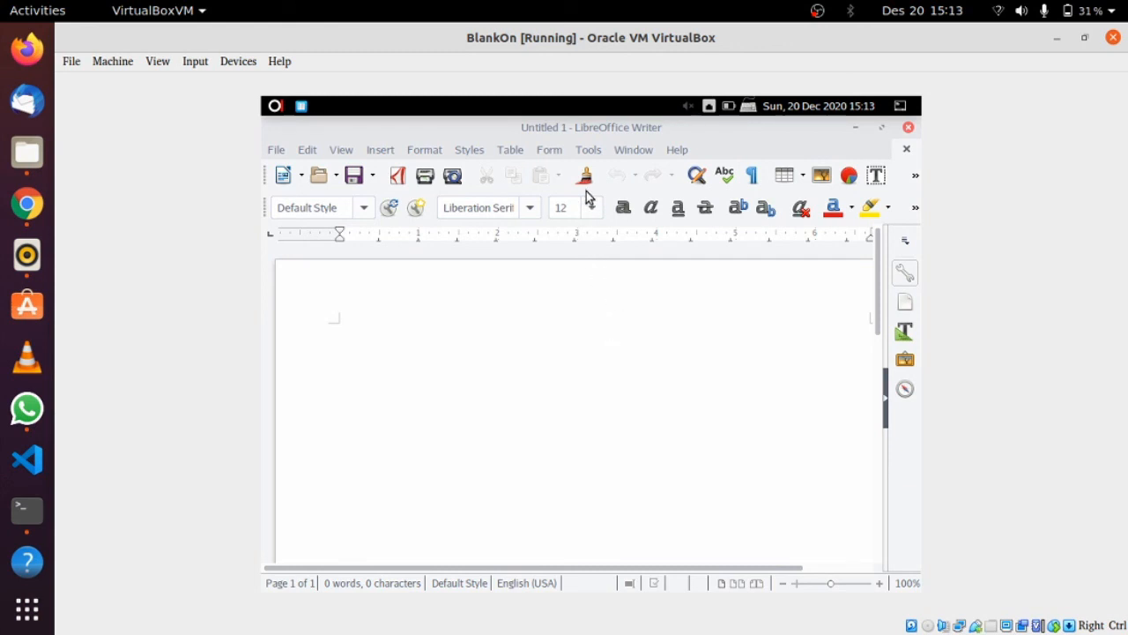
# Confirm version 6.0.1.1 in About LibreOffice, then close the dialog and Writer
pyautogui.click(677, 151)
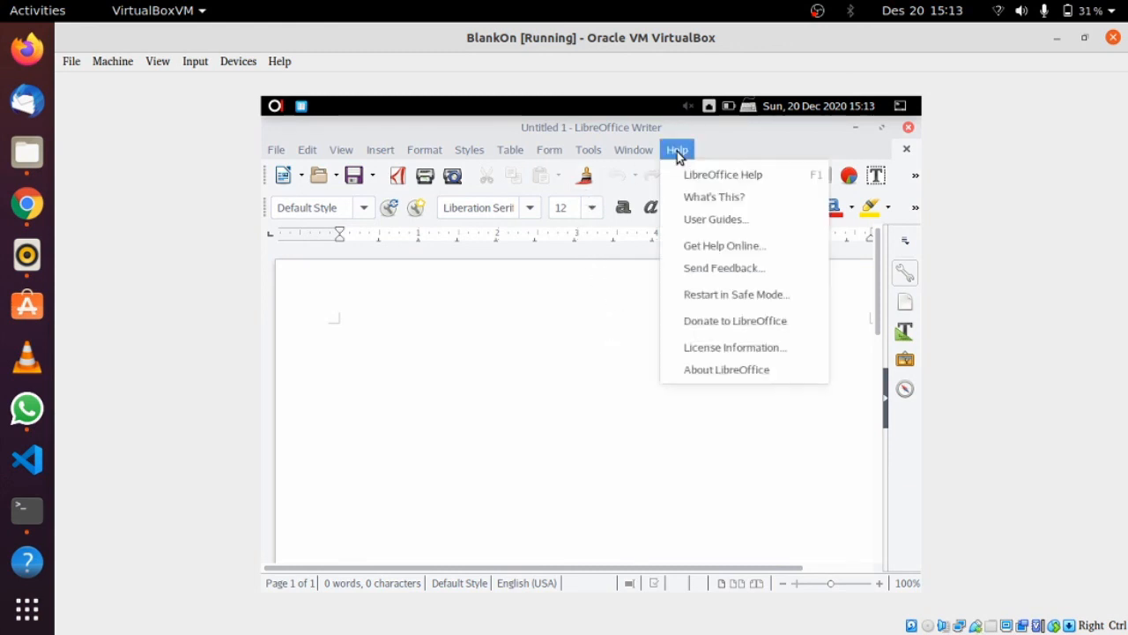
pyautogui.click(737, 368)
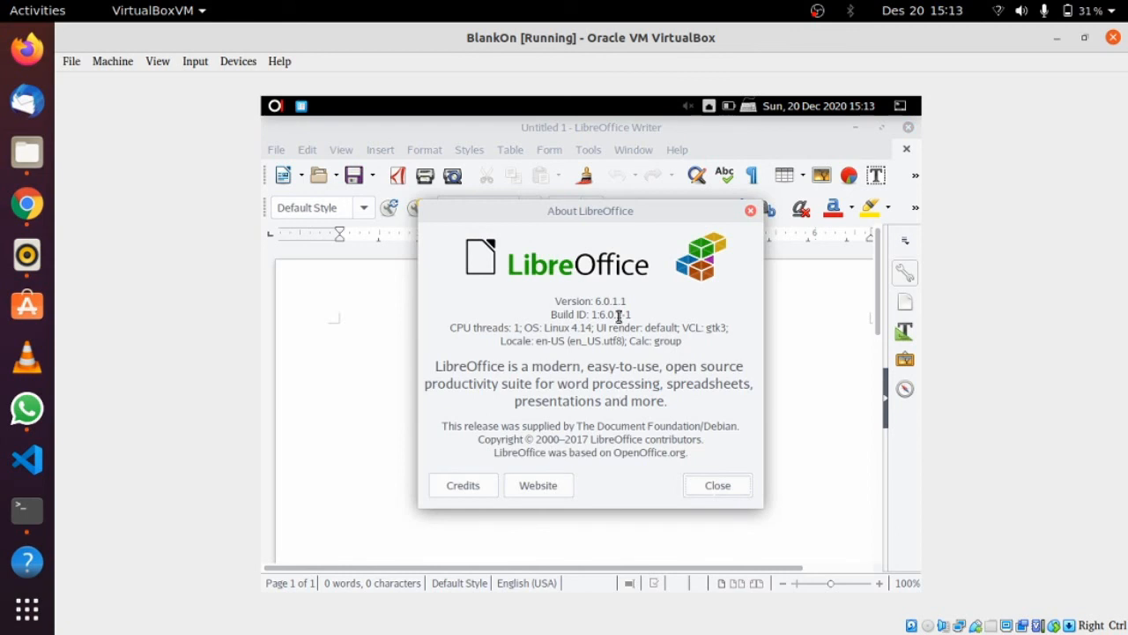
pyautogui.moveTo(628, 302); pyautogui.dragTo(601, 303)
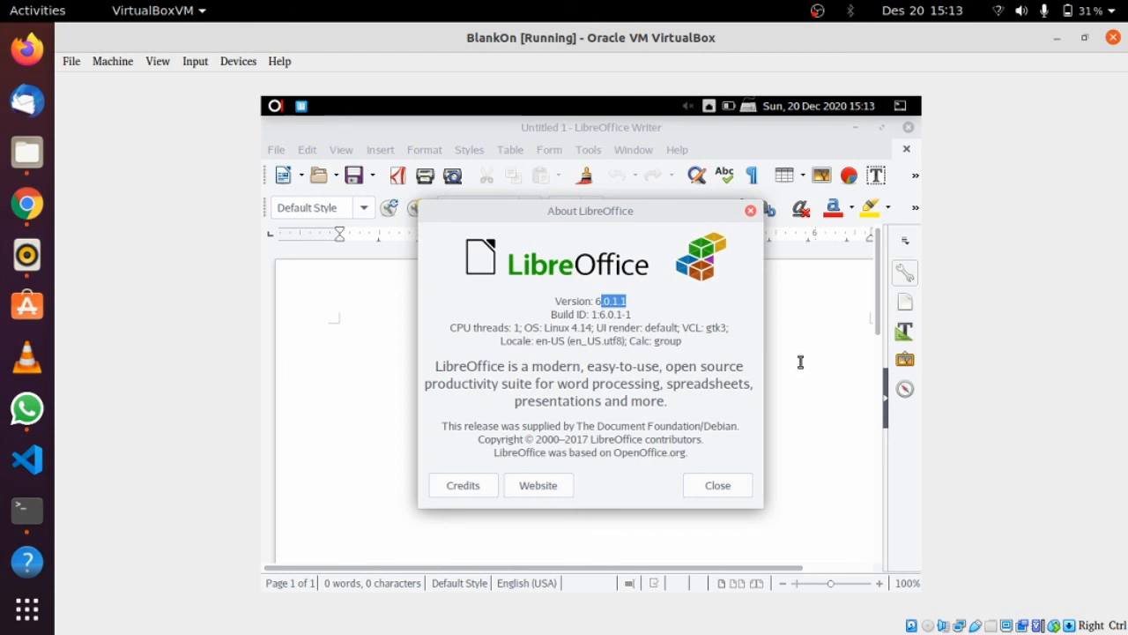
pyautogui.click(750, 212)
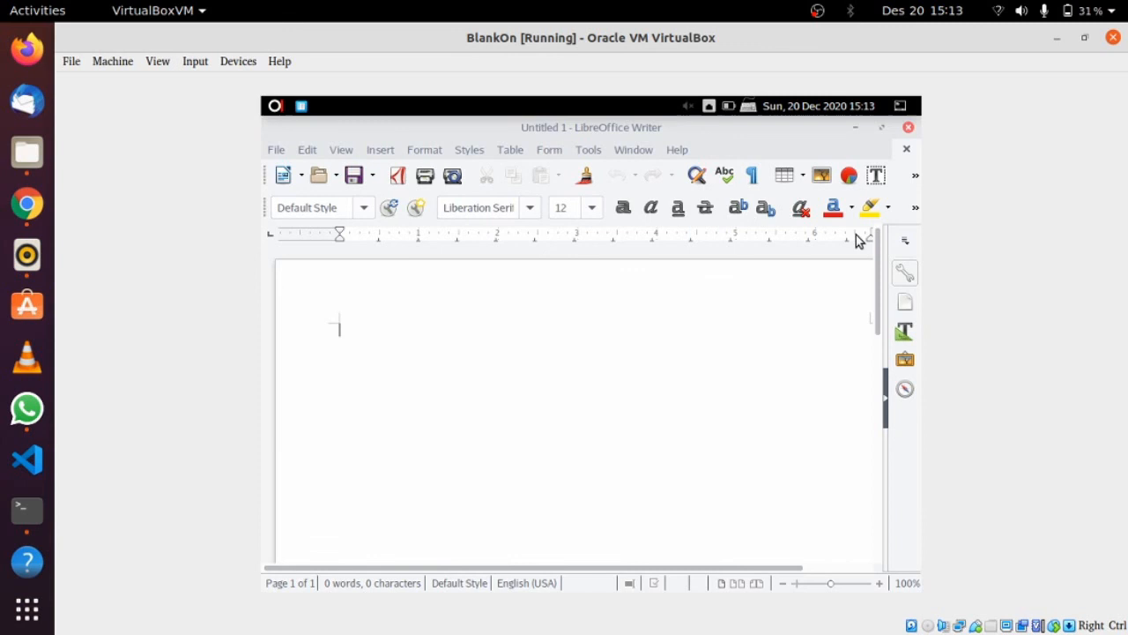
pyautogui.click(908, 127)
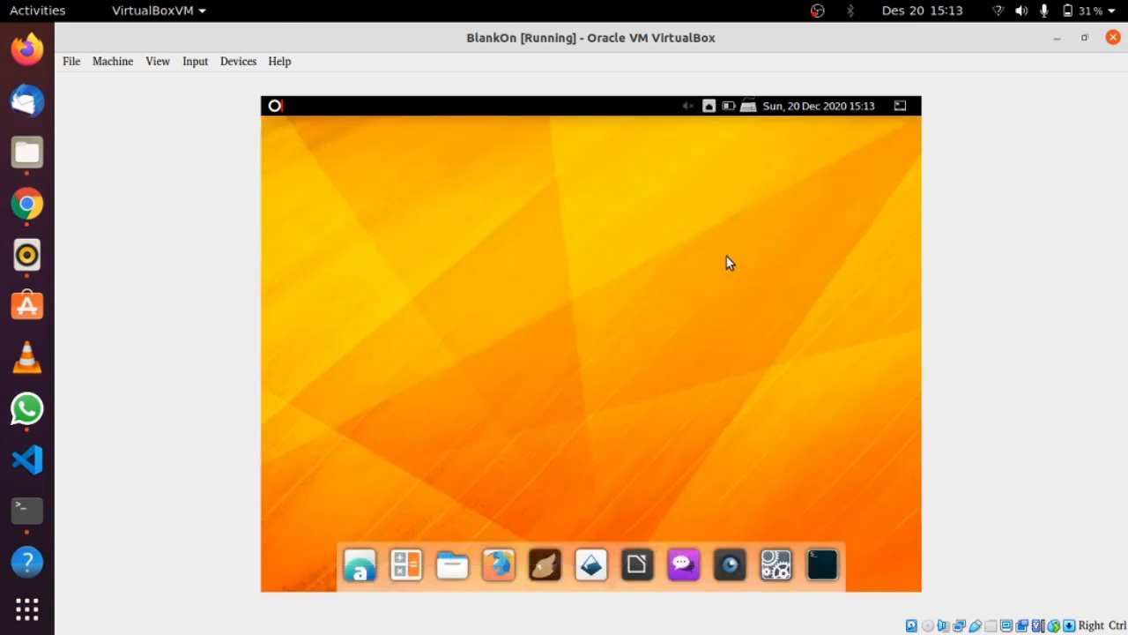